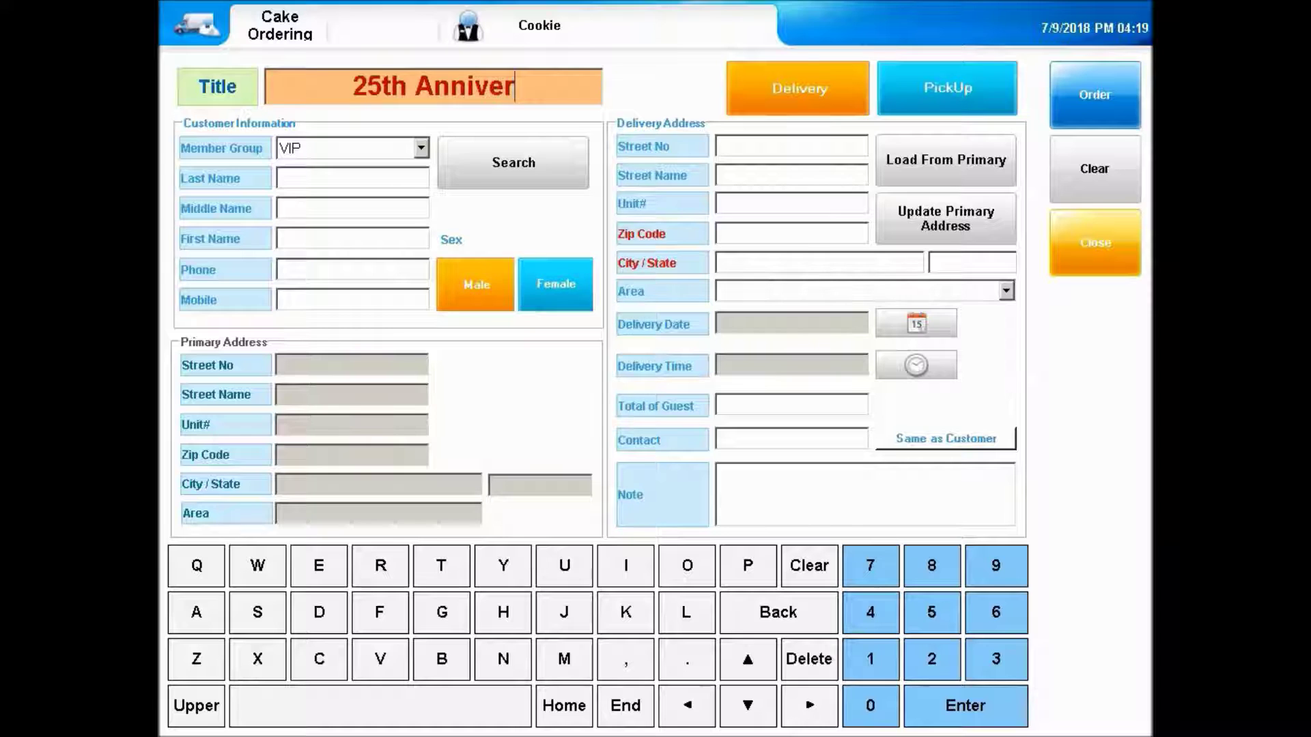
# - Complete the order title as '25th Anniversary' and start a customer lookup
pyautogui.write('ry')
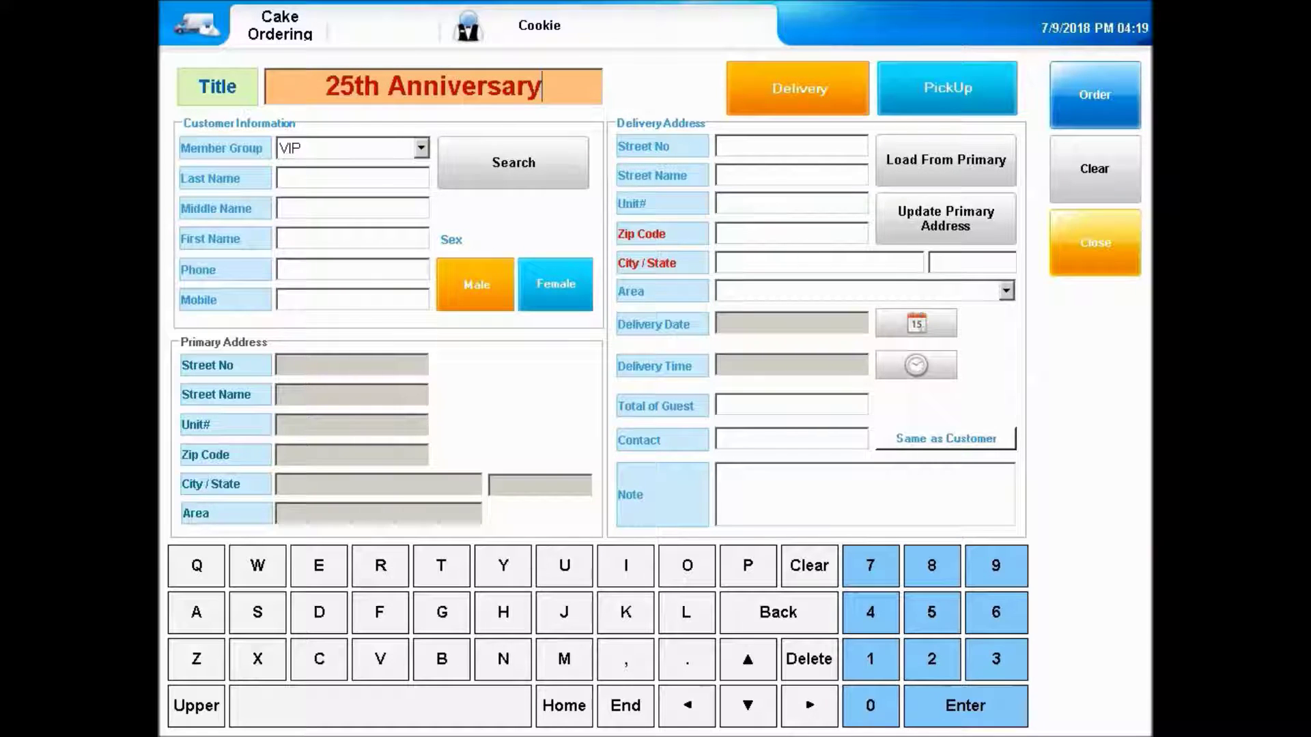
pyautogui.click(535, 165)
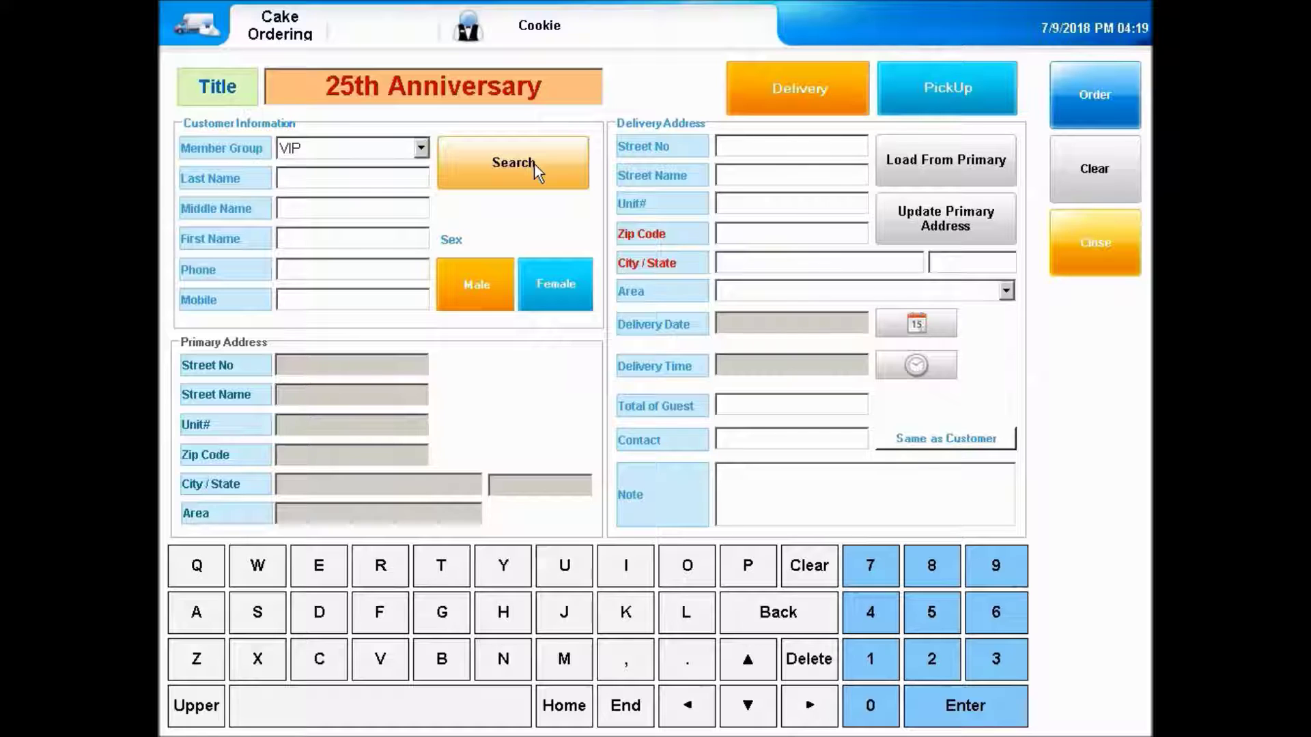
# - Search customers for 'sintel' and attach the Systems Sintel record to the cake order
pyautogui.click(538, 171)
pyautogui.write('s')
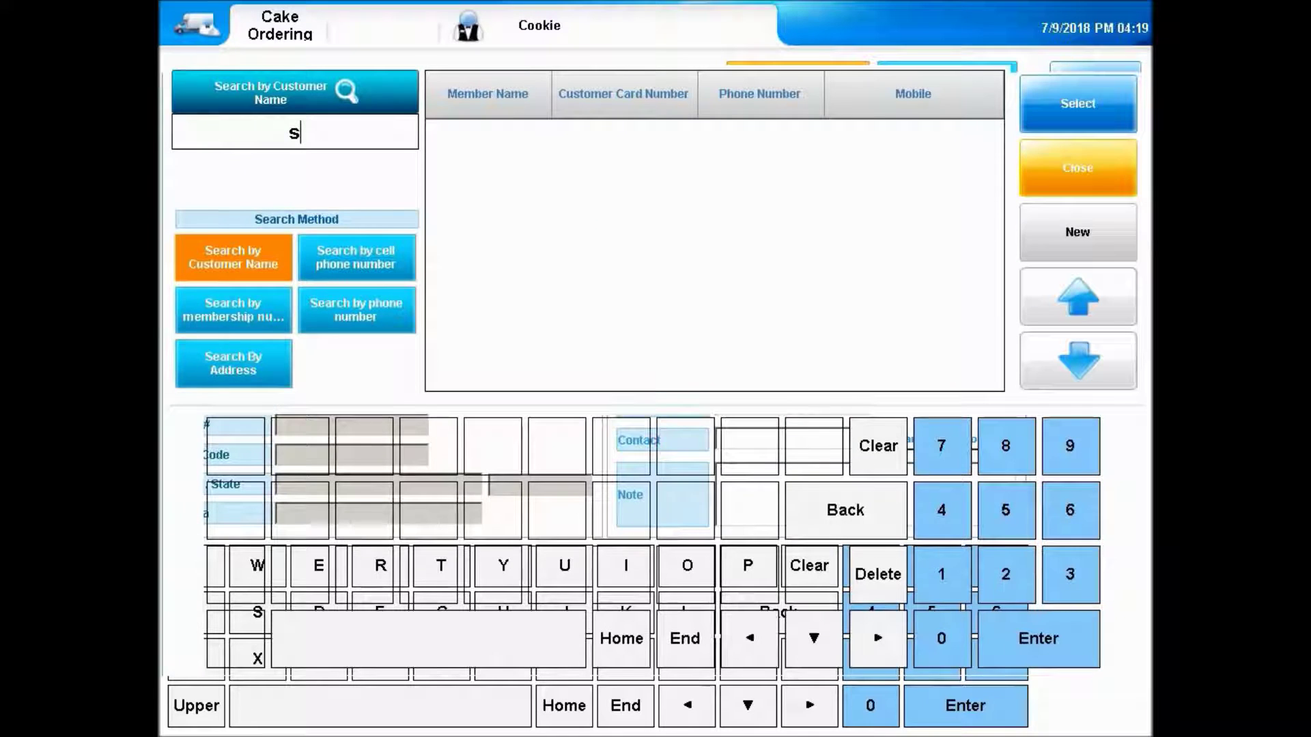
pyautogui.write('intel')
pyautogui.click(891, 143)
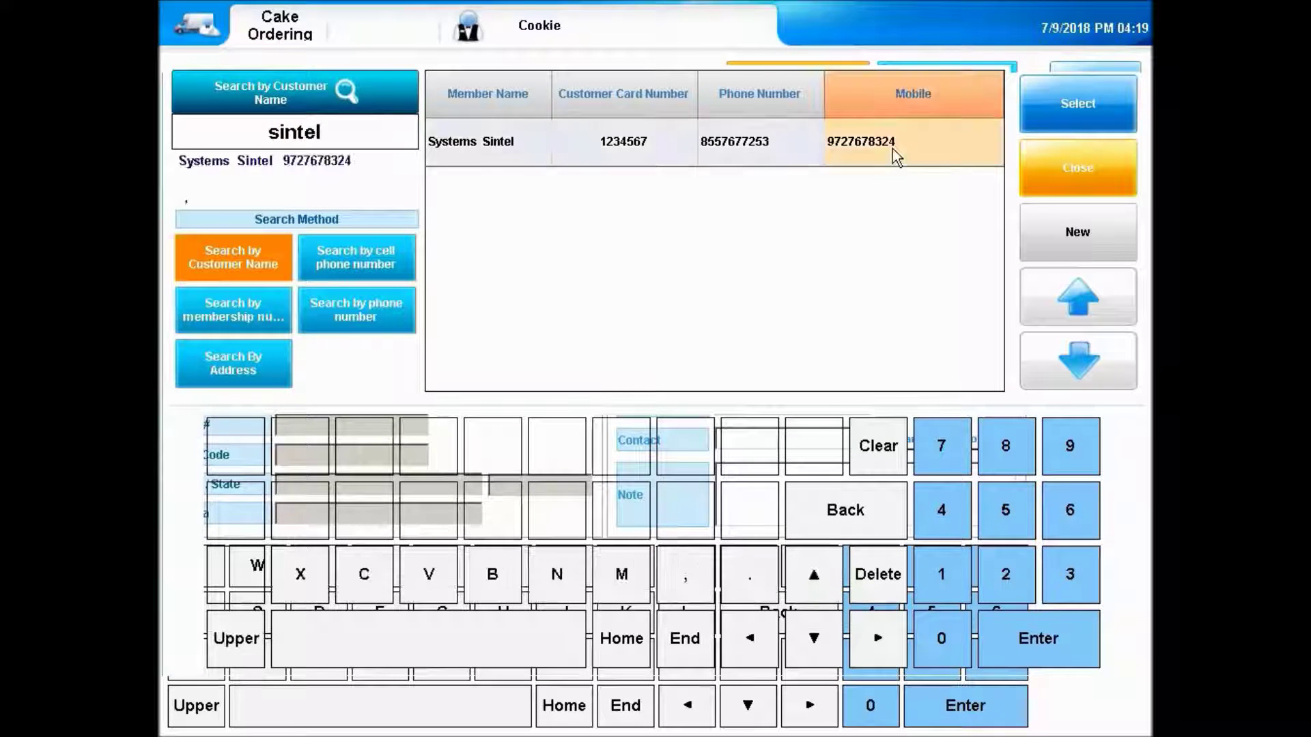
pyautogui.click(1088, 97)
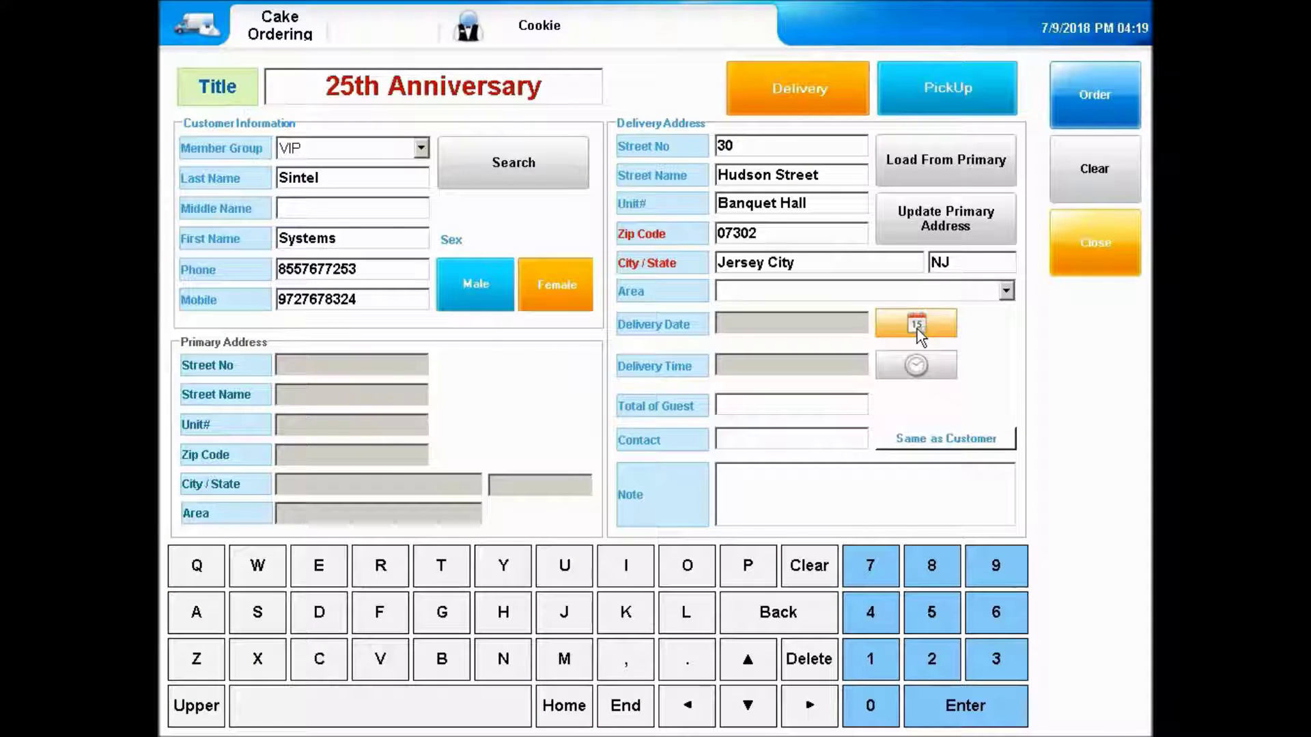
# - Set the delivery date to 8/8/2018 and the delivery time to PM 12:00
pyautogui.click(916, 330)
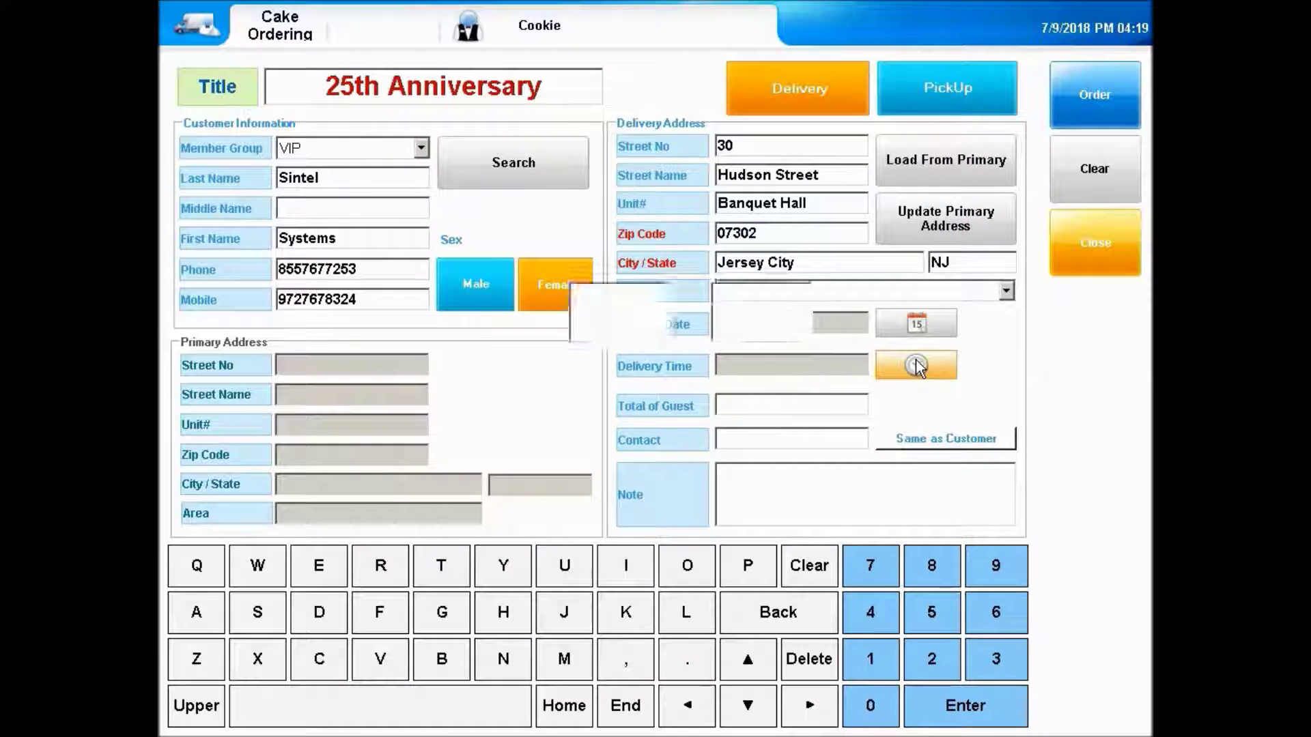
pyautogui.click(917, 366)
pyautogui.click(556, 432)
pyautogui.click(556, 432)
pyautogui.click(556, 431)
pyautogui.click(555, 432)
pyautogui.click(556, 432)
pyautogui.click(554, 432)
pyautogui.click(656, 437)
pyautogui.click(656, 432)
pyautogui.click(655, 431)
pyautogui.click(657, 432)
pyautogui.click(761, 375)
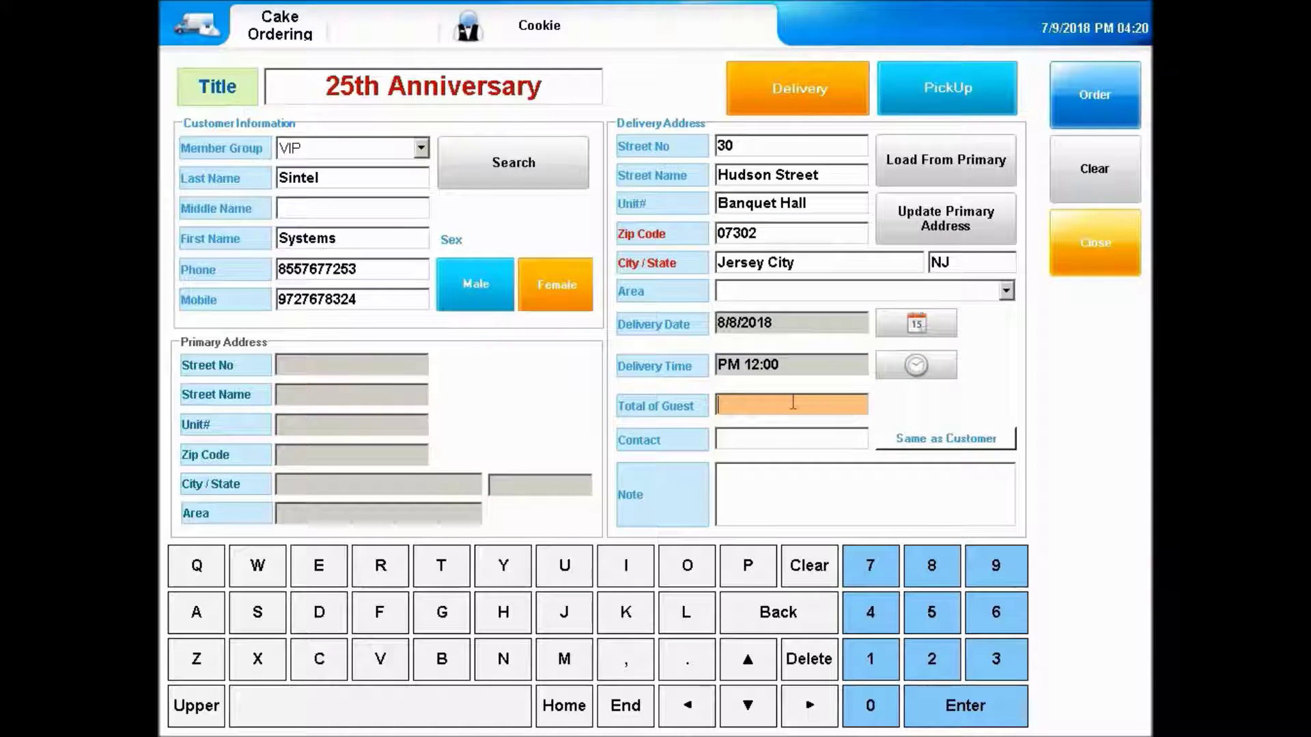
# - Enter 421 guests and a '25th. Company Anniversary Event' note with the contact e-mail, then save
pyautogui.write('421')
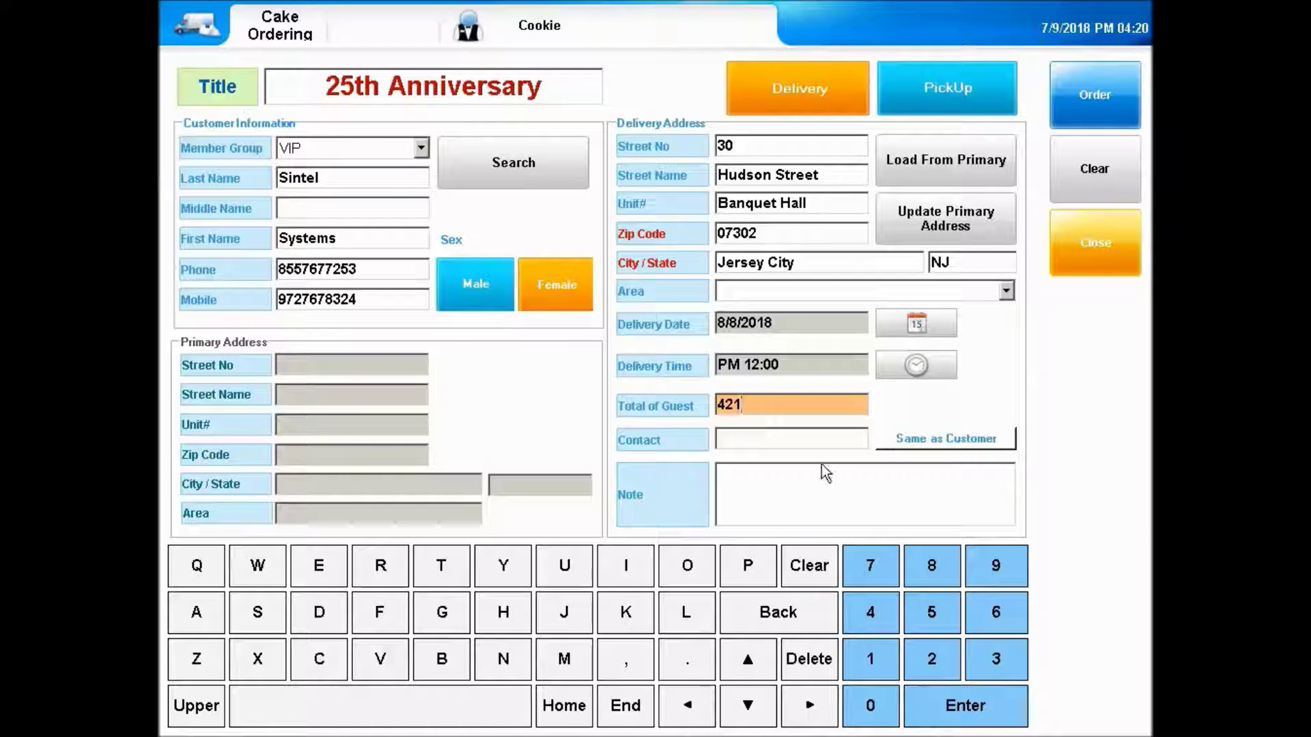
pyautogui.click(842, 500)
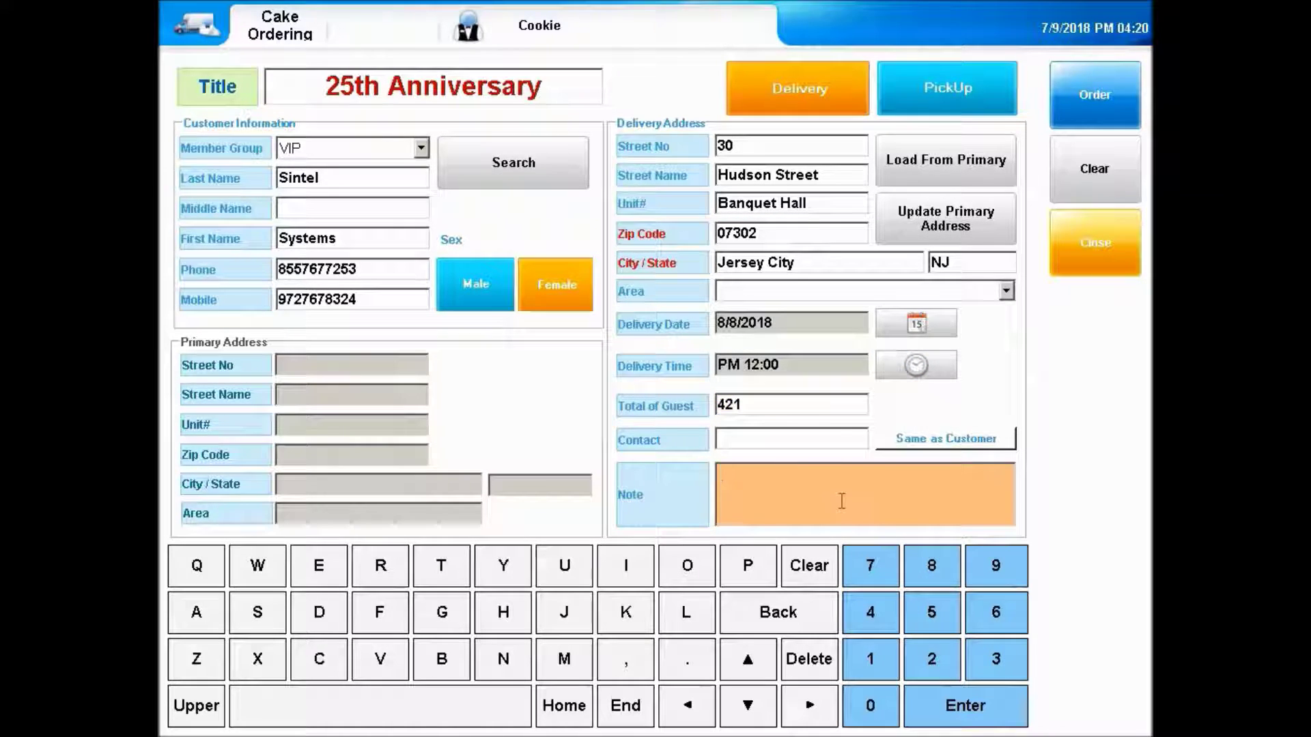
pyautogui.write('25th. A')
pyautogui.press('BackSpace')
pyautogui.write('Company Anniversary')
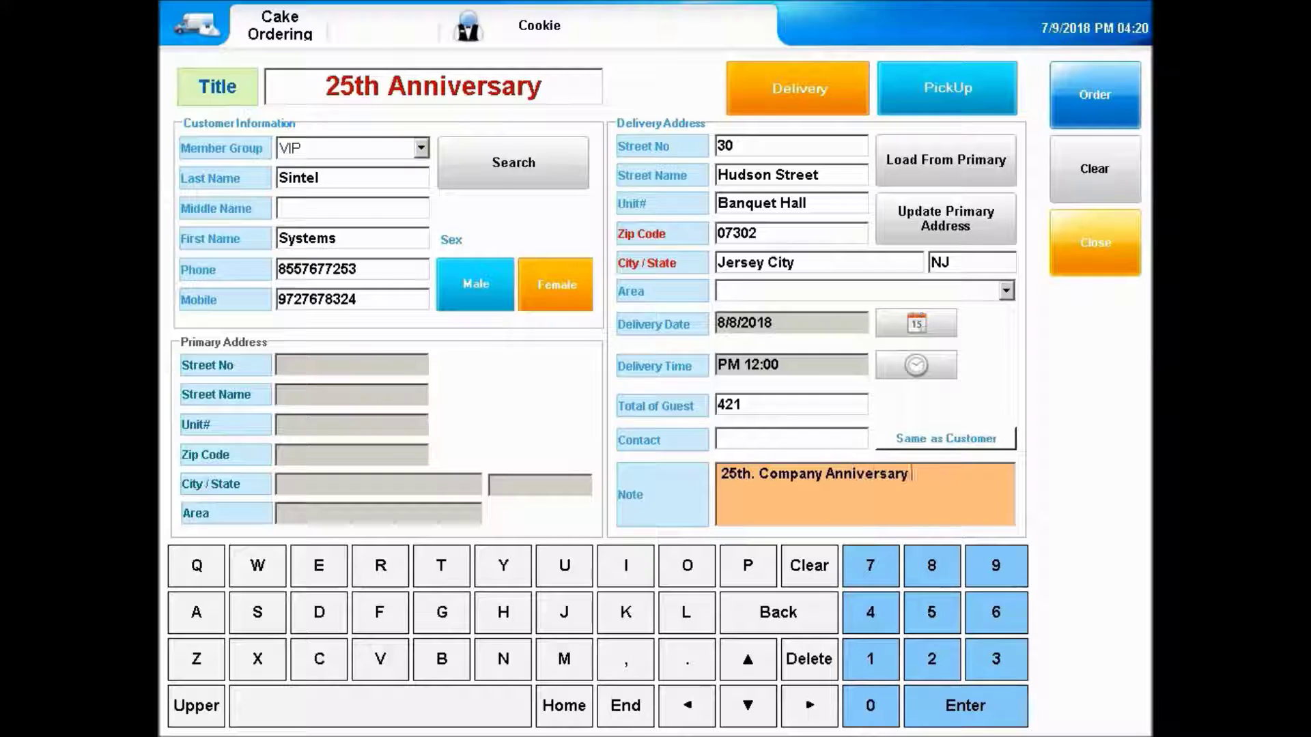
pyautogui.write(' Event event ev')
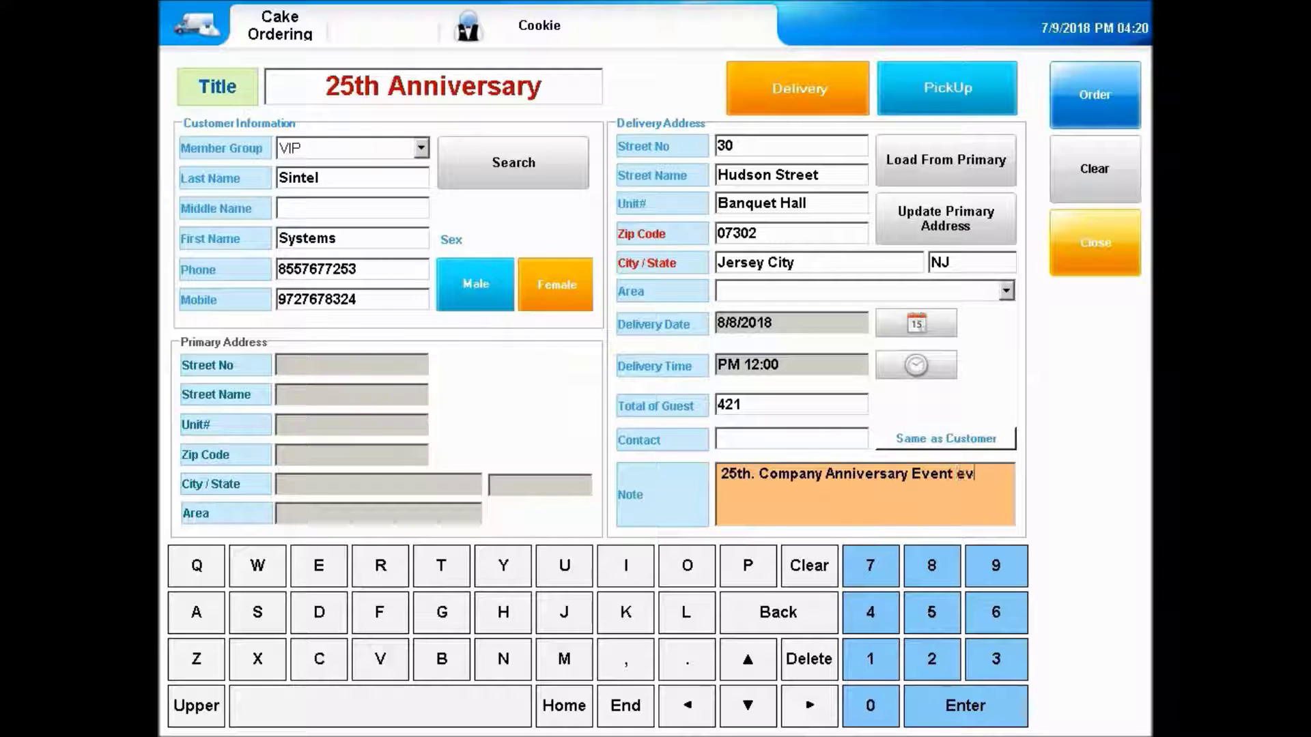
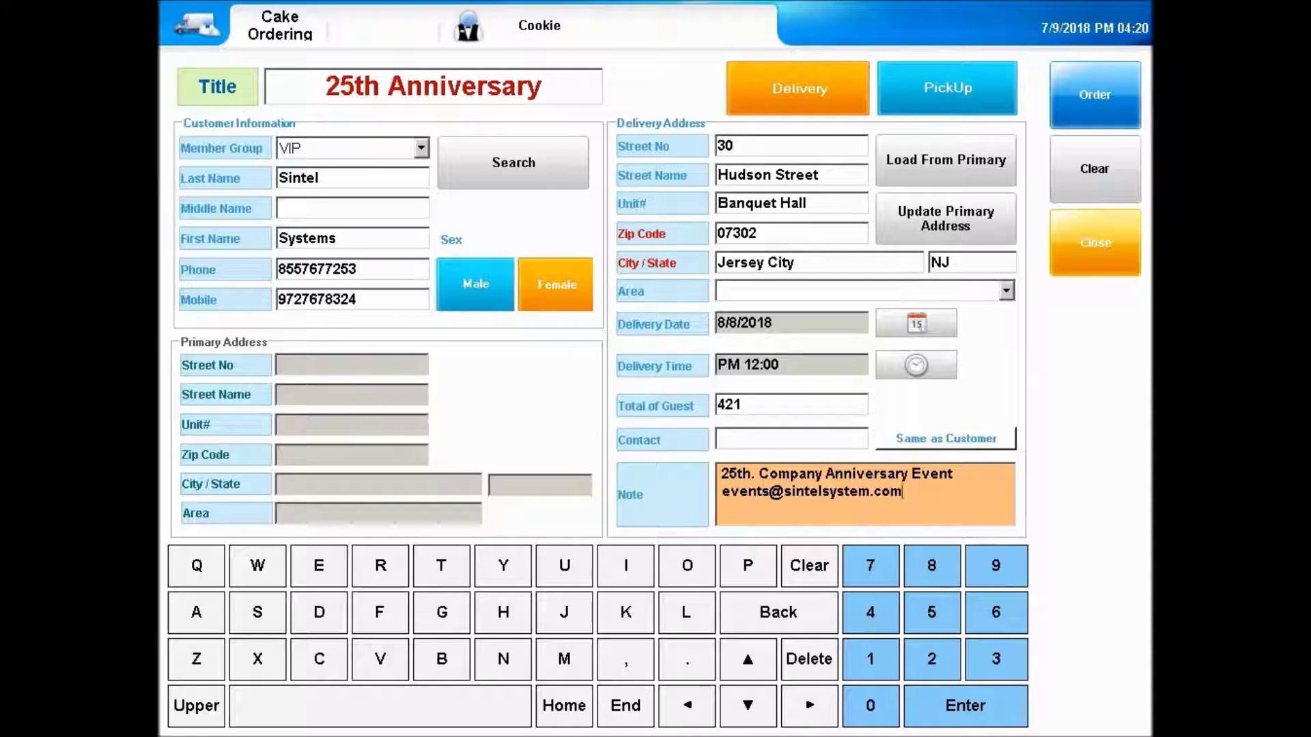
pyautogui.click(1096, 96)
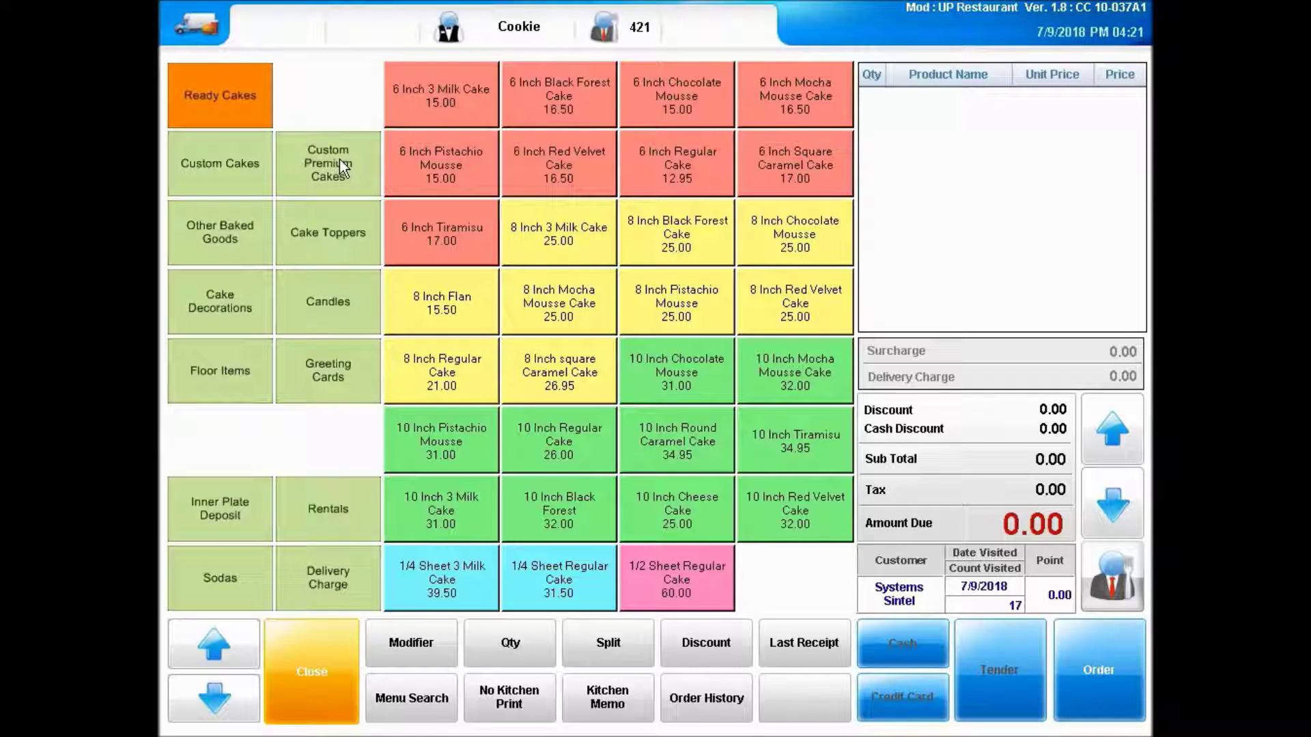
# - Add a Custom Premium Cake from the Custom Premium Cakes range
pyautogui.click(338, 158)
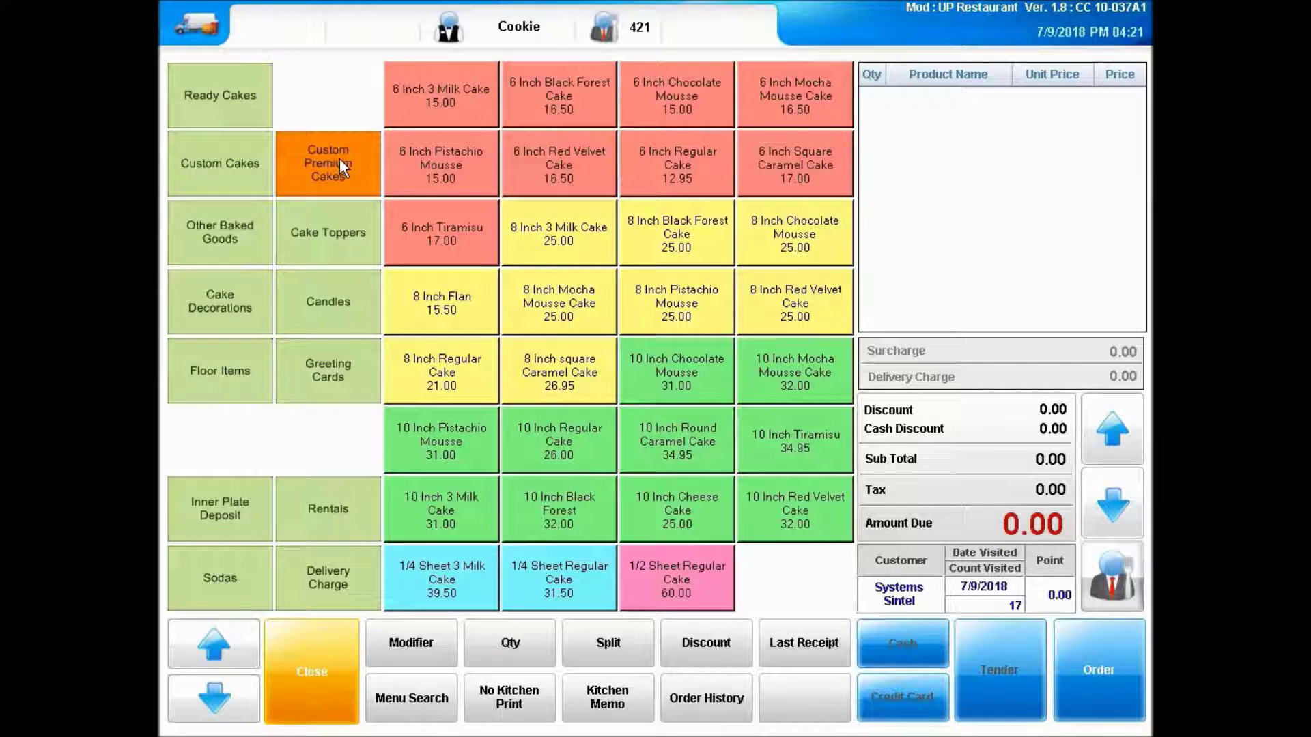
pyautogui.click(589, 195)
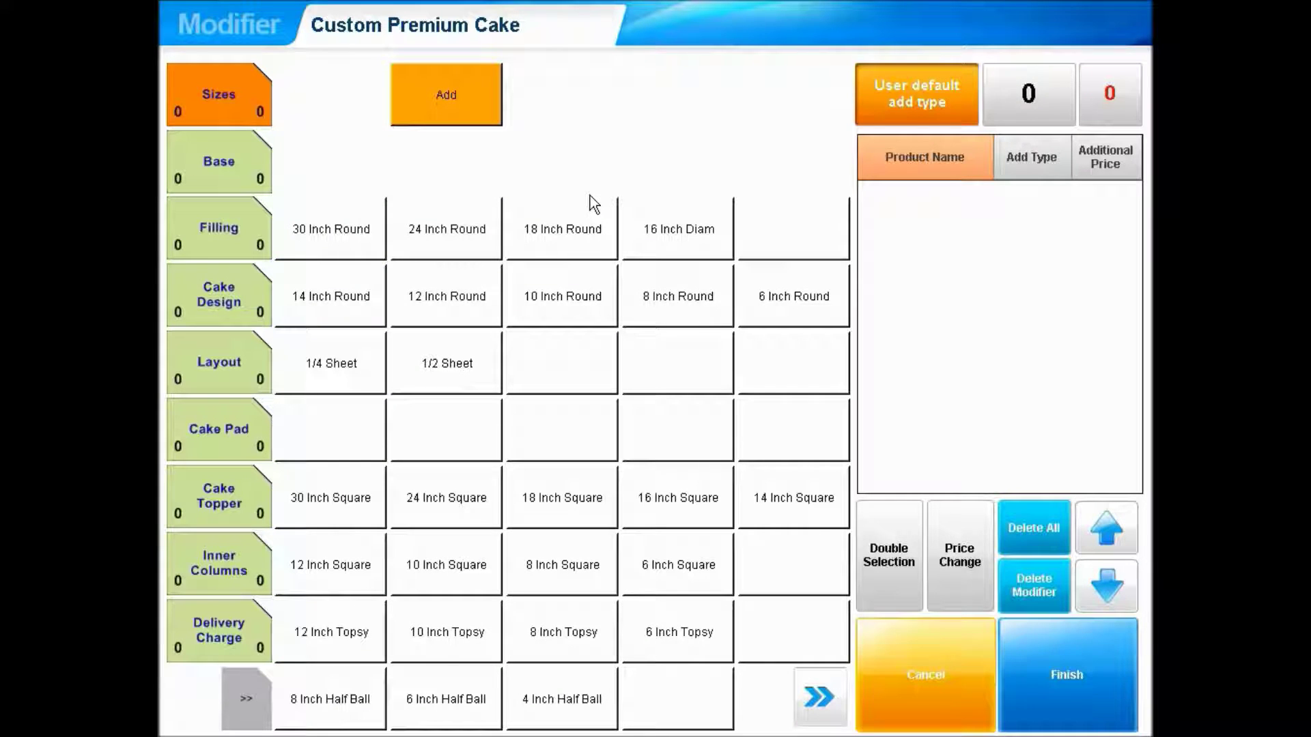
# - Add a 30 Inch Round tier with White (Vanilla) Base, Chocolate Truffle Filling and Royal Icing
pyautogui.click(350, 227)
pyautogui.click(248, 161)
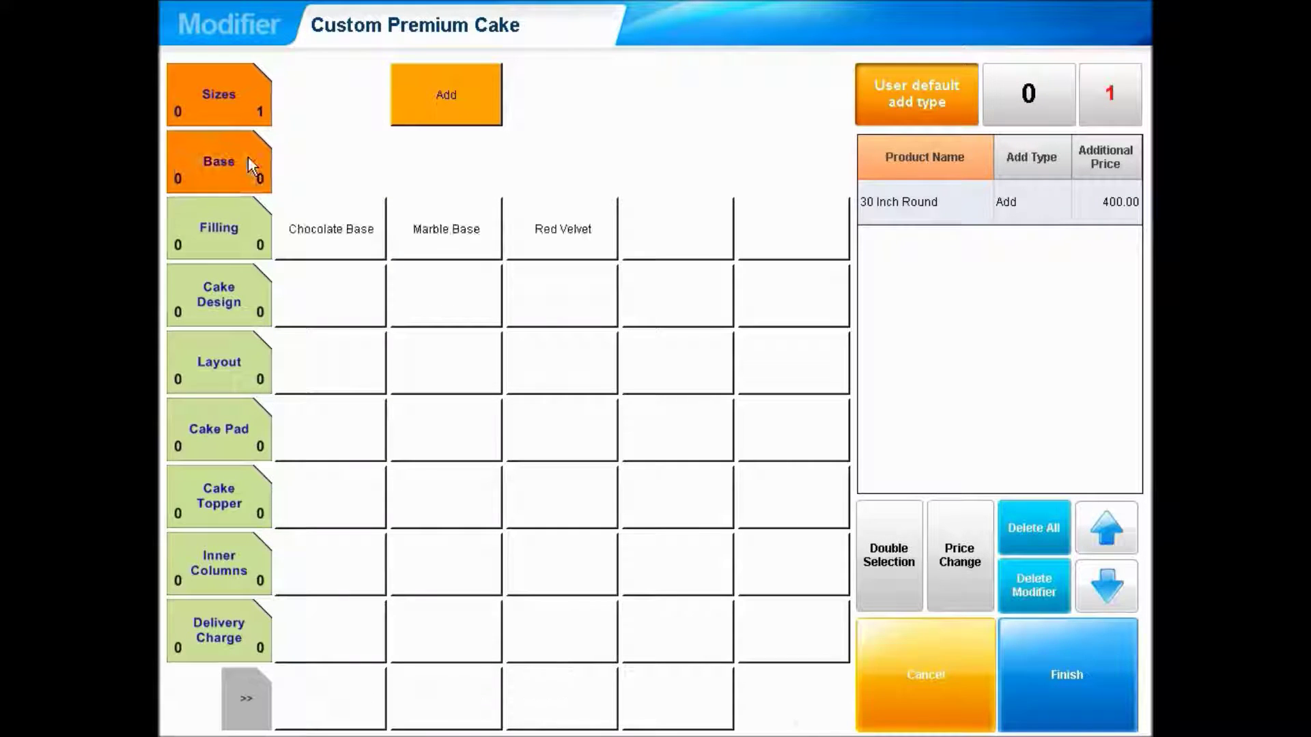
pyautogui.click(682, 235)
pyautogui.click(240, 224)
pyautogui.click(583, 231)
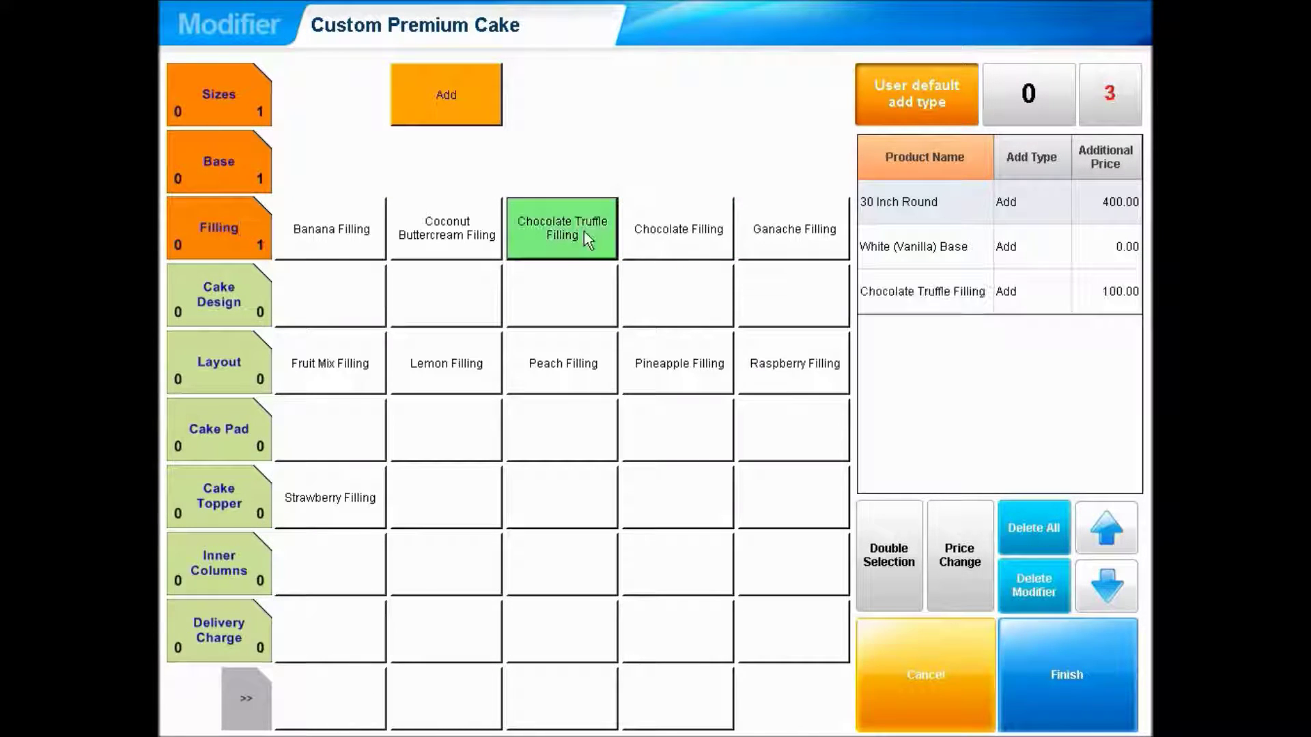
pyautogui.click(243, 288)
pyautogui.click(447, 305)
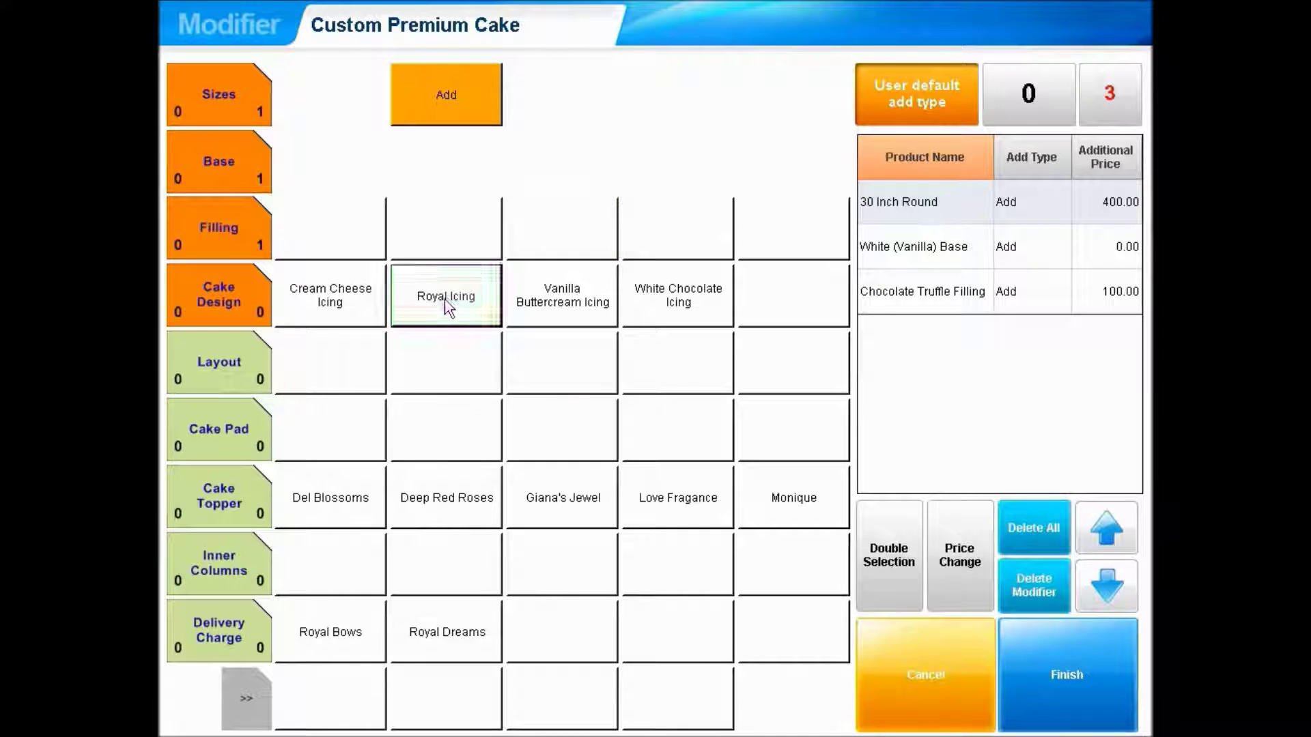
# - Add a 24 Inch Round tier with Marble Base, Coconut Buttercream Filling and White Chocolate Icing
pyautogui.click(250, 112)
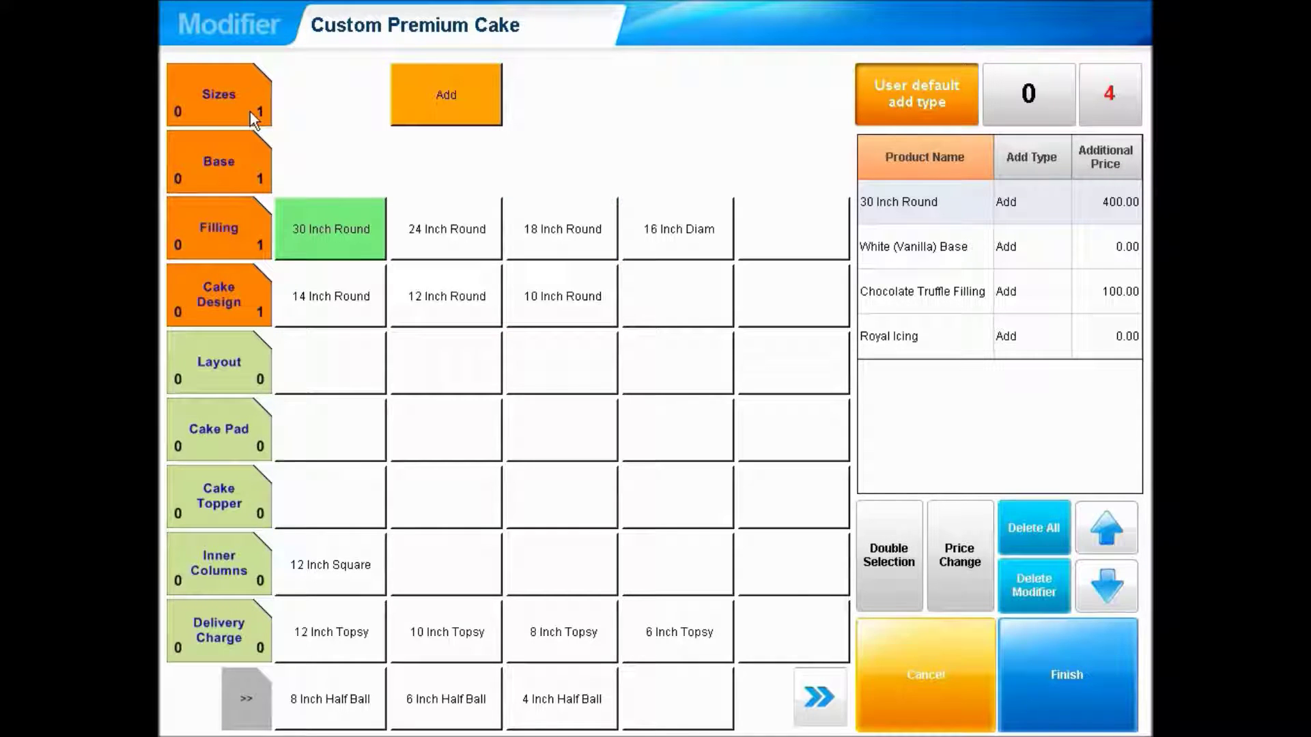
pyautogui.click(453, 229)
pyautogui.click(240, 165)
pyautogui.click(460, 236)
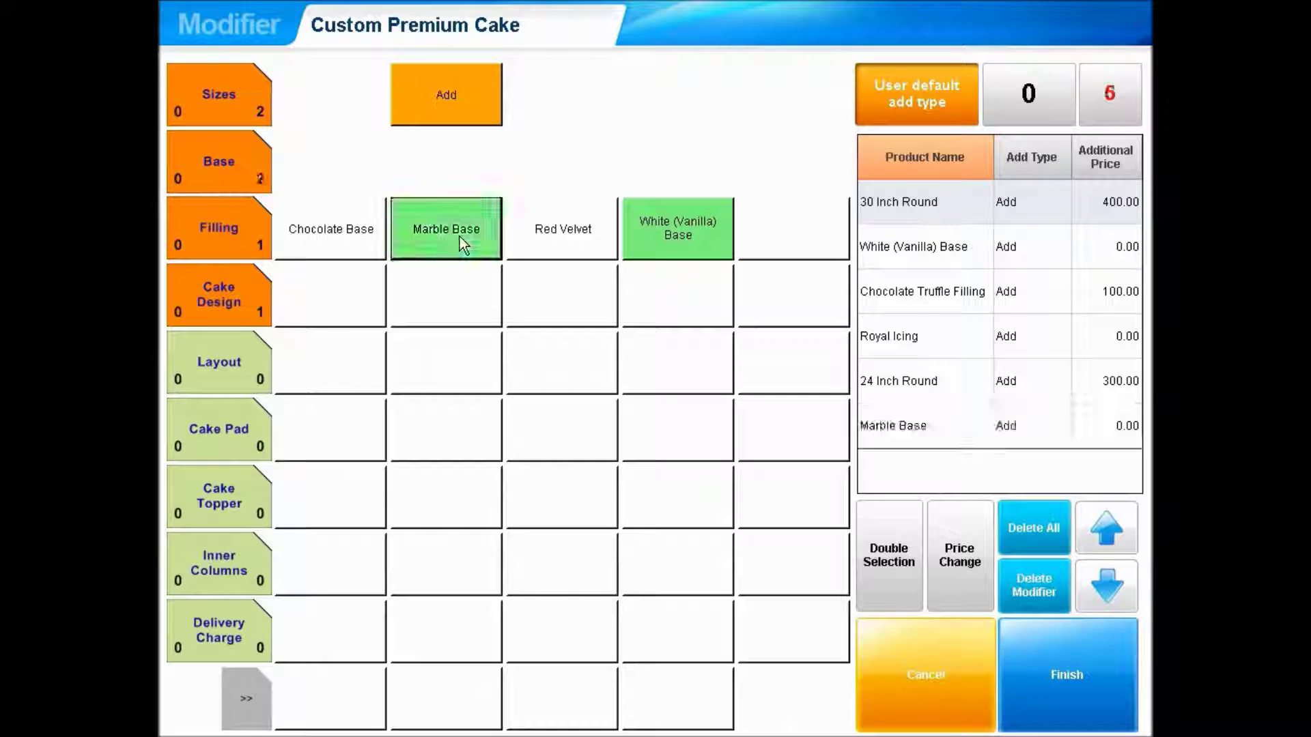
pyautogui.click(223, 229)
pyautogui.click(445, 225)
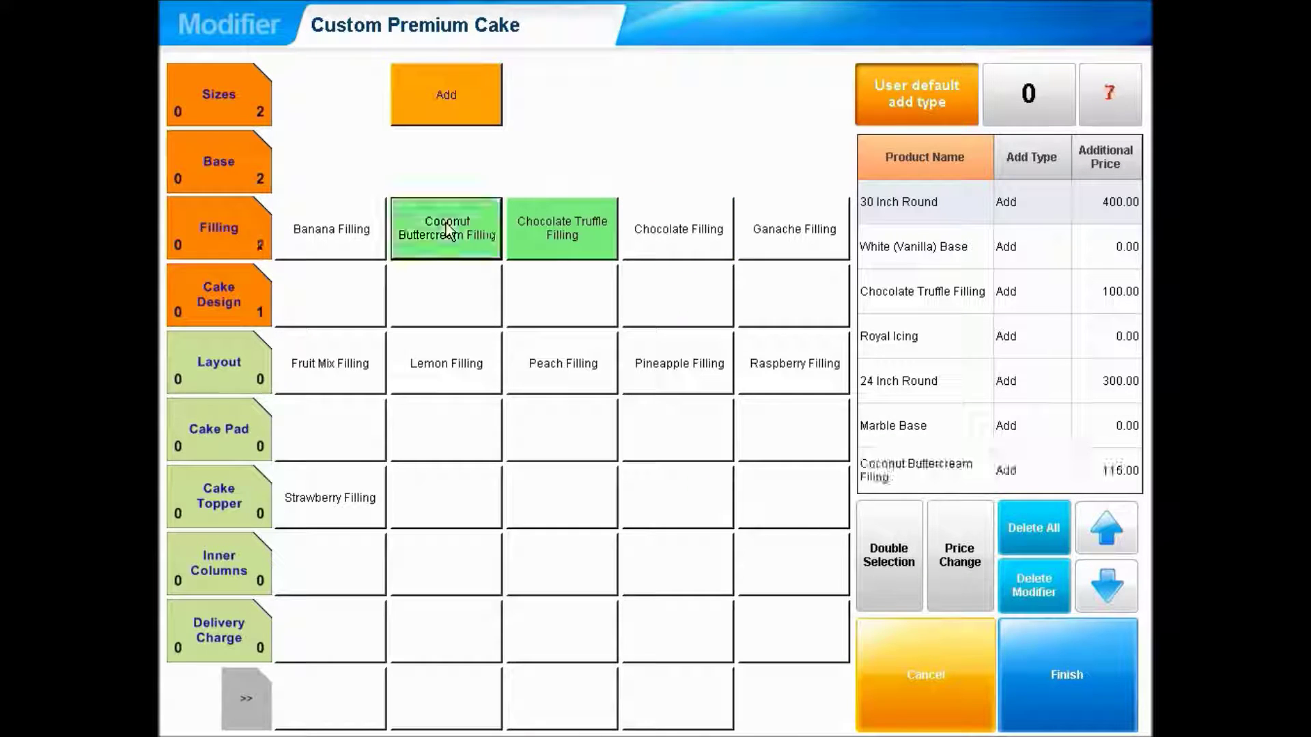
pyautogui.click(222, 301)
pyautogui.click(687, 294)
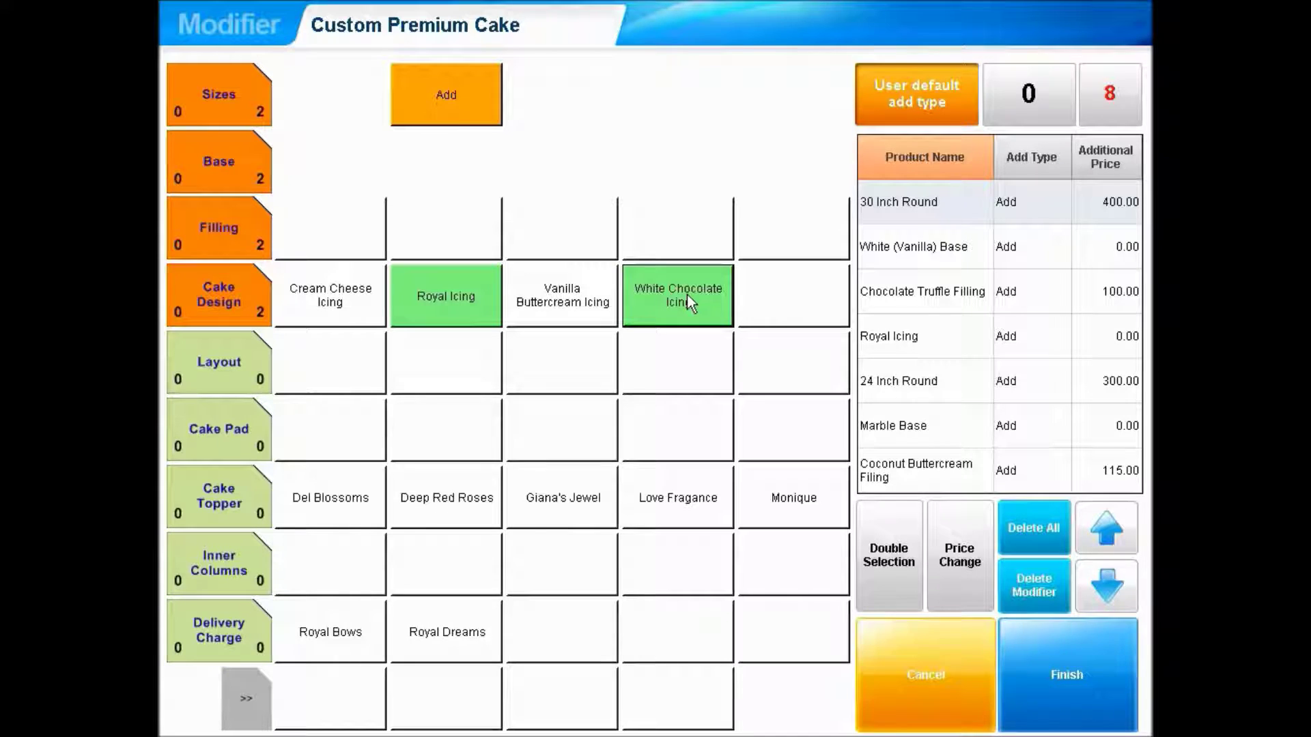
# - Add a 16-inch tier with Chocolate Base, Raspberry Filling, Vanilla Buttercream Icing and Columns layout
pyautogui.click(232, 101)
pyautogui.click(571, 227)
pyautogui.click(235, 173)
pyautogui.click(334, 225)
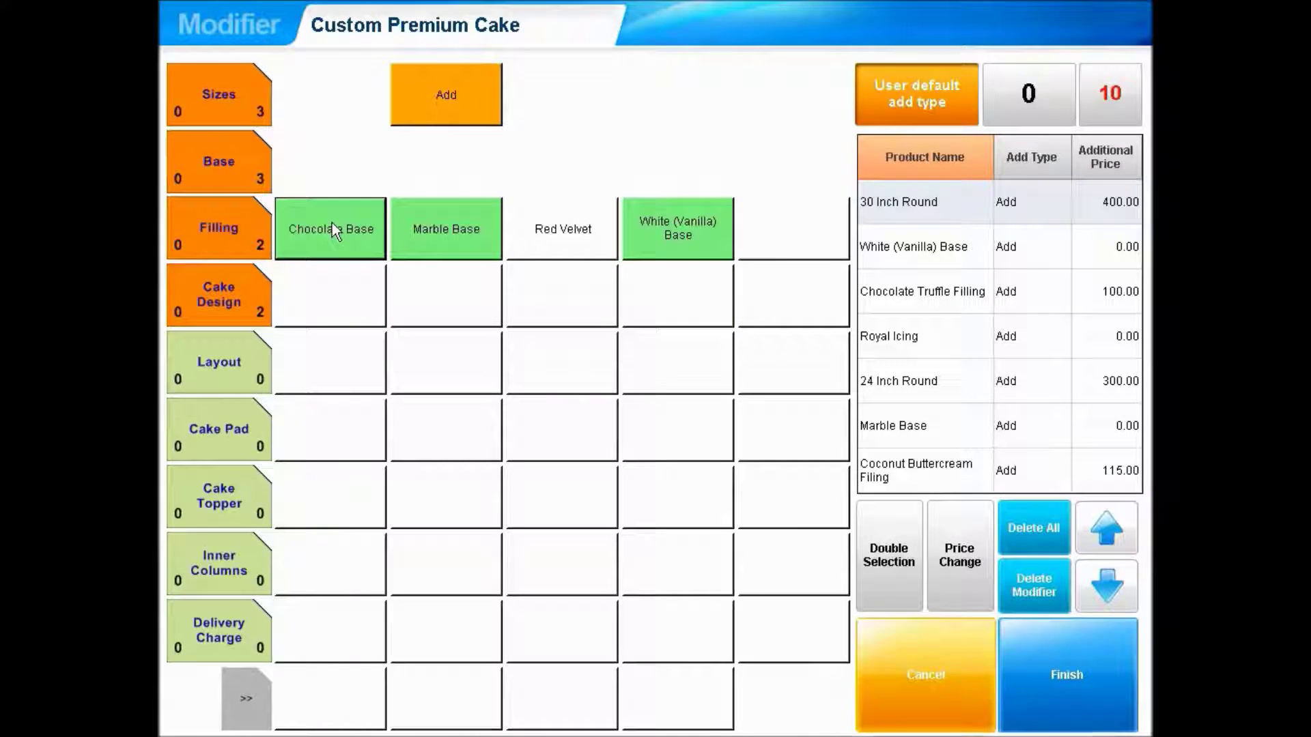
pyautogui.click(249, 229)
pyautogui.click(799, 363)
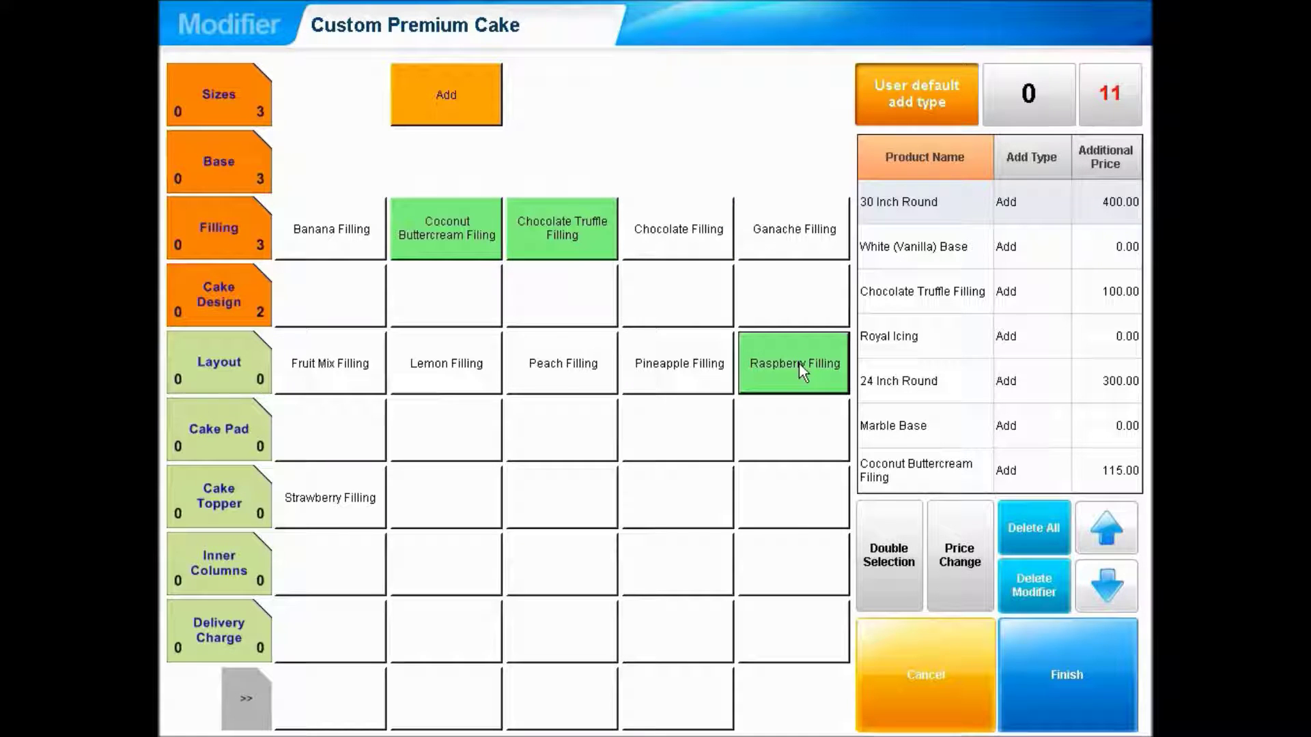
pyautogui.click(234, 303)
pyautogui.click(556, 300)
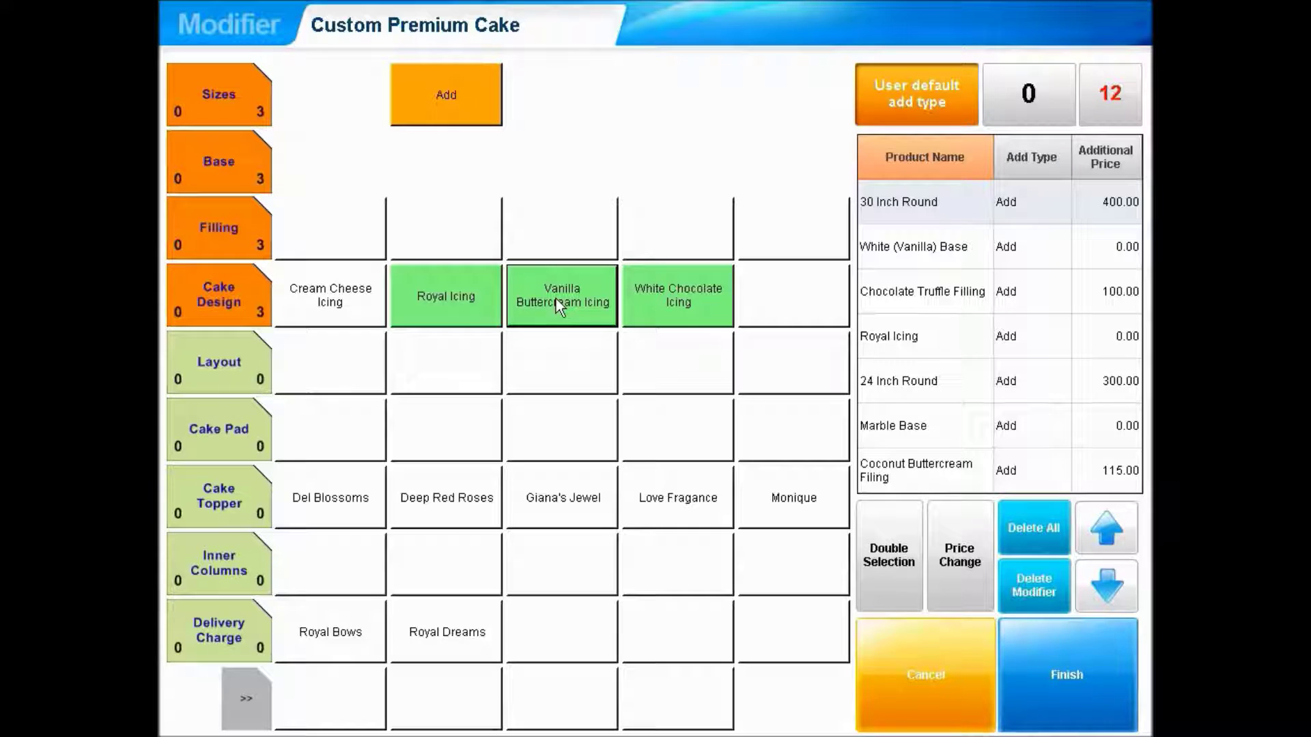
pyautogui.click(251, 351)
pyautogui.click(350, 351)
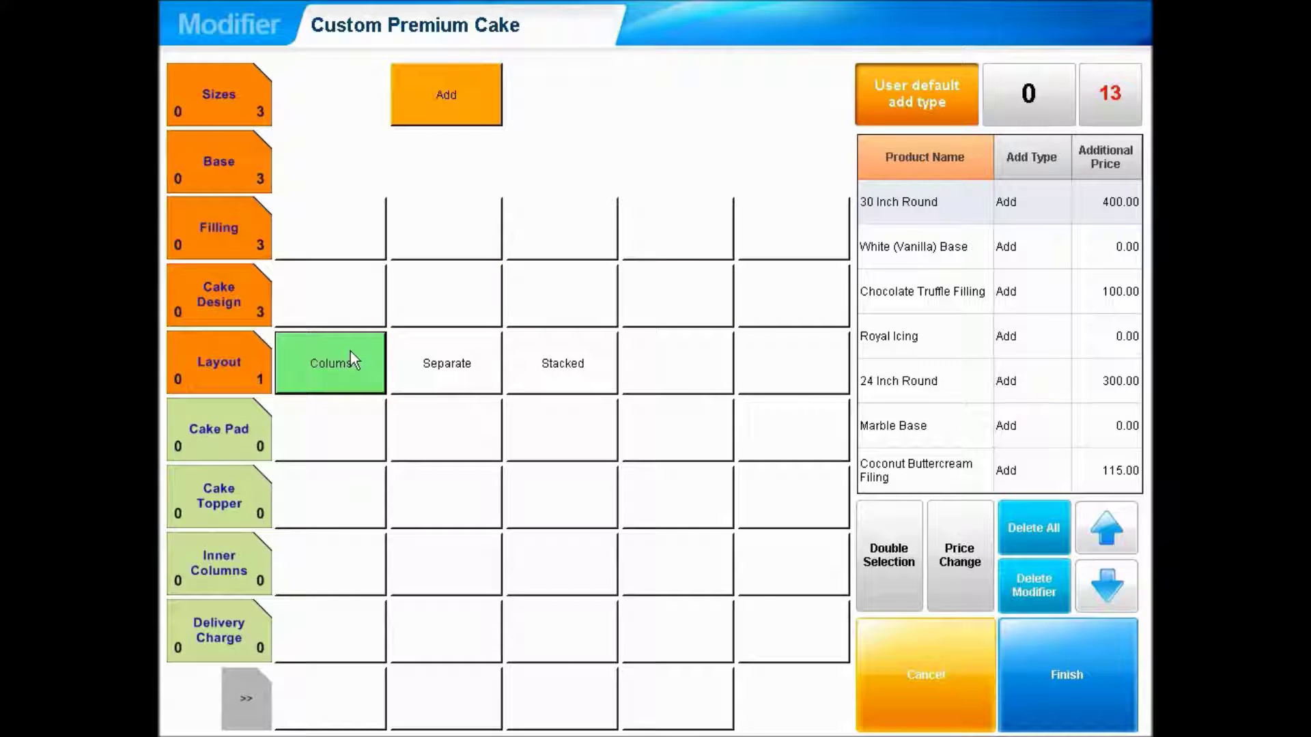
# - Add another 16-inch tier with Red Velvet base, Ganache Filling, Cream Cheese Icing and Stacked layout
pyautogui.click(244, 92)
pyautogui.click(679, 228)
pyautogui.click(231, 164)
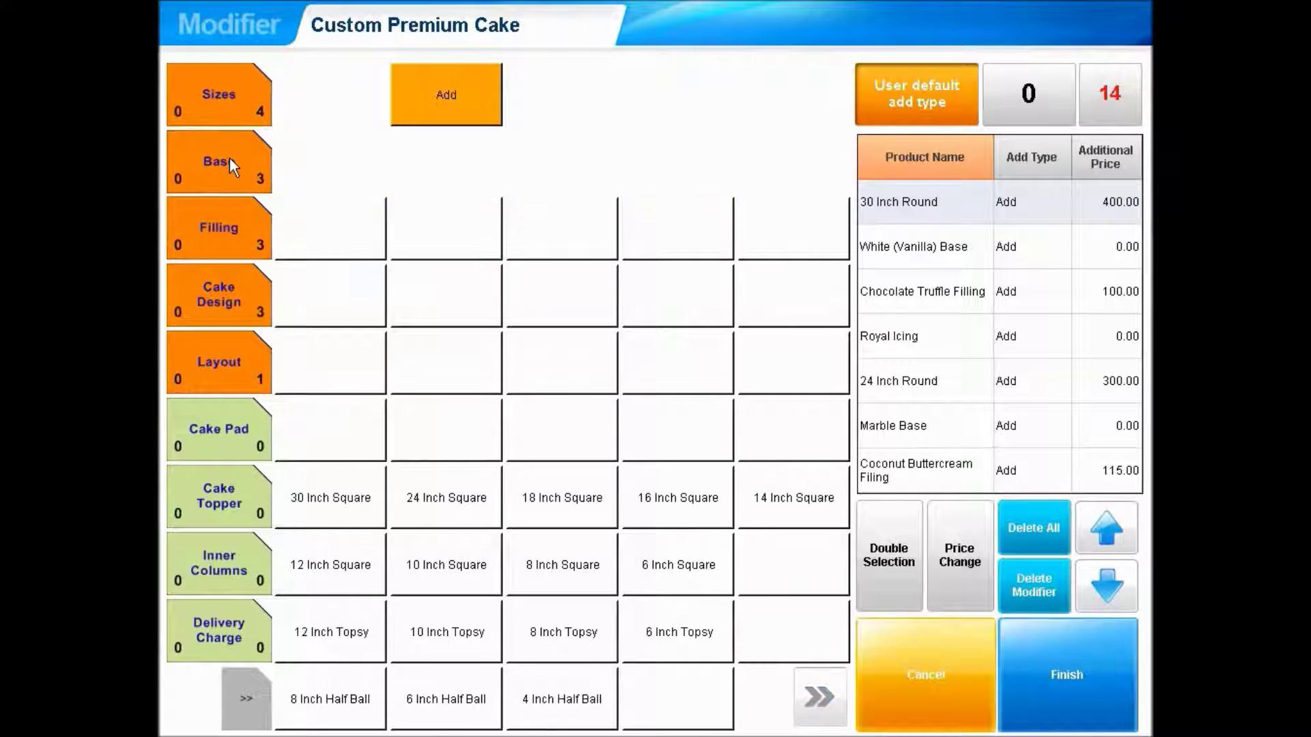
pyautogui.click(574, 229)
pyautogui.click(239, 235)
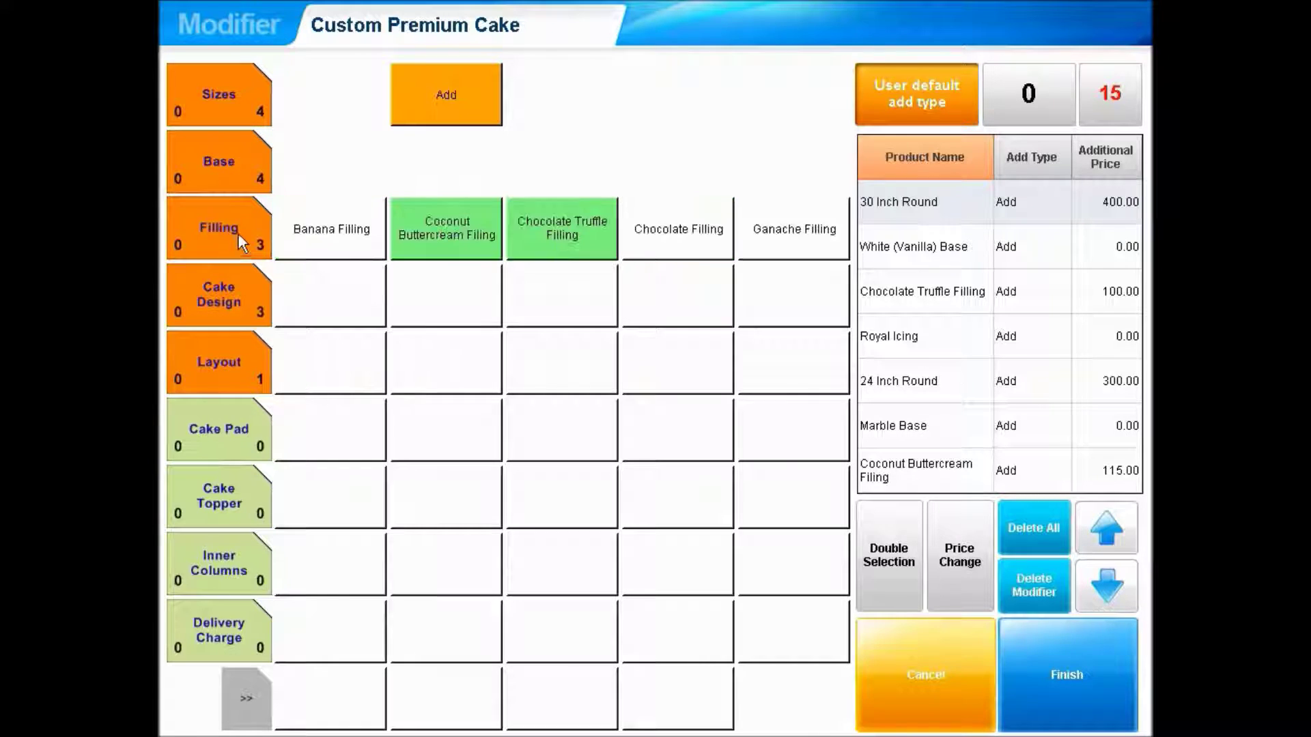
pyautogui.click(807, 245)
pyautogui.click(219, 298)
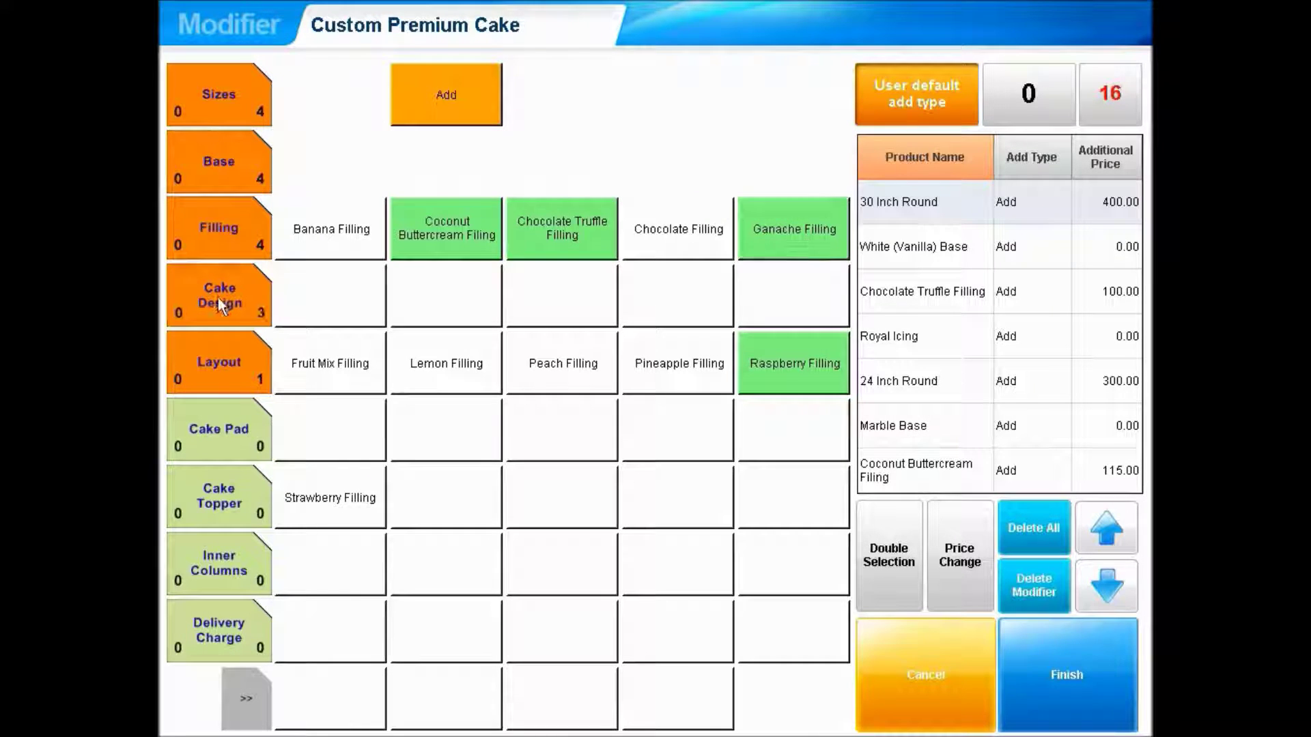
pyautogui.click(330, 277)
pyautogui.click(245, 359)
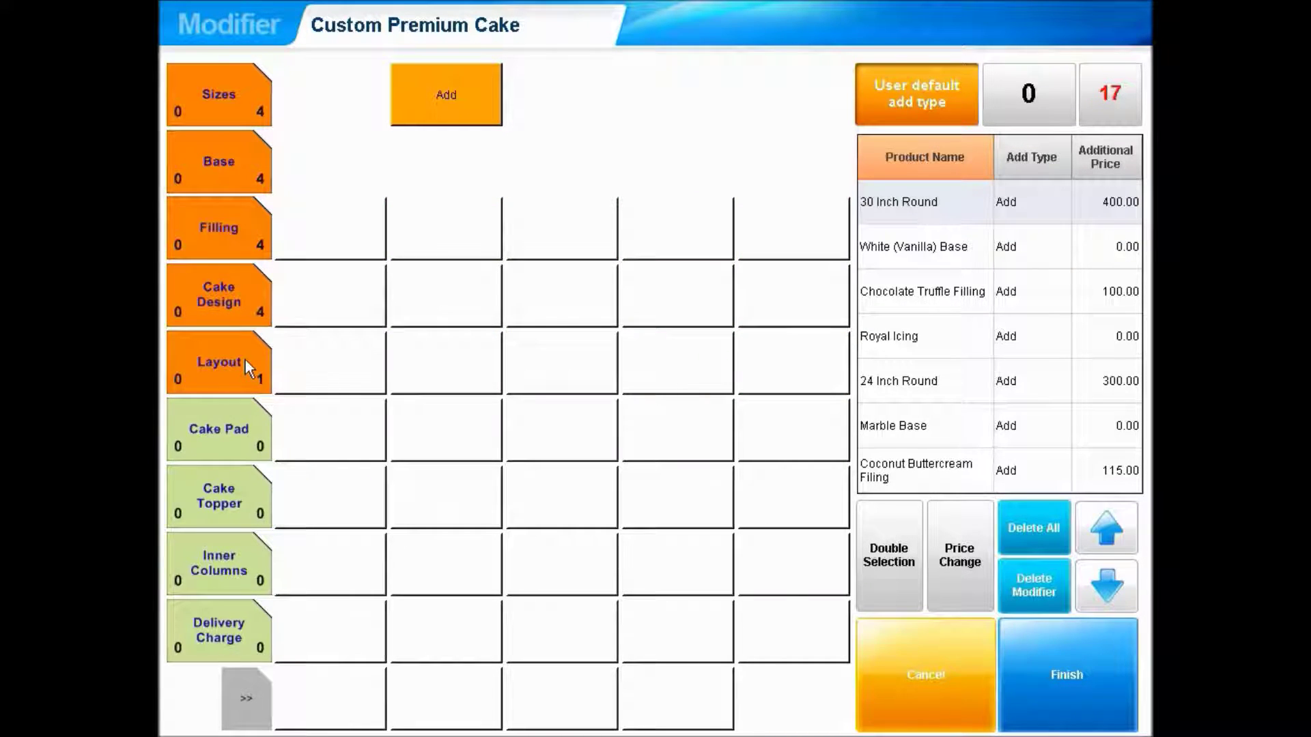
pyautogui.click(576, 365)
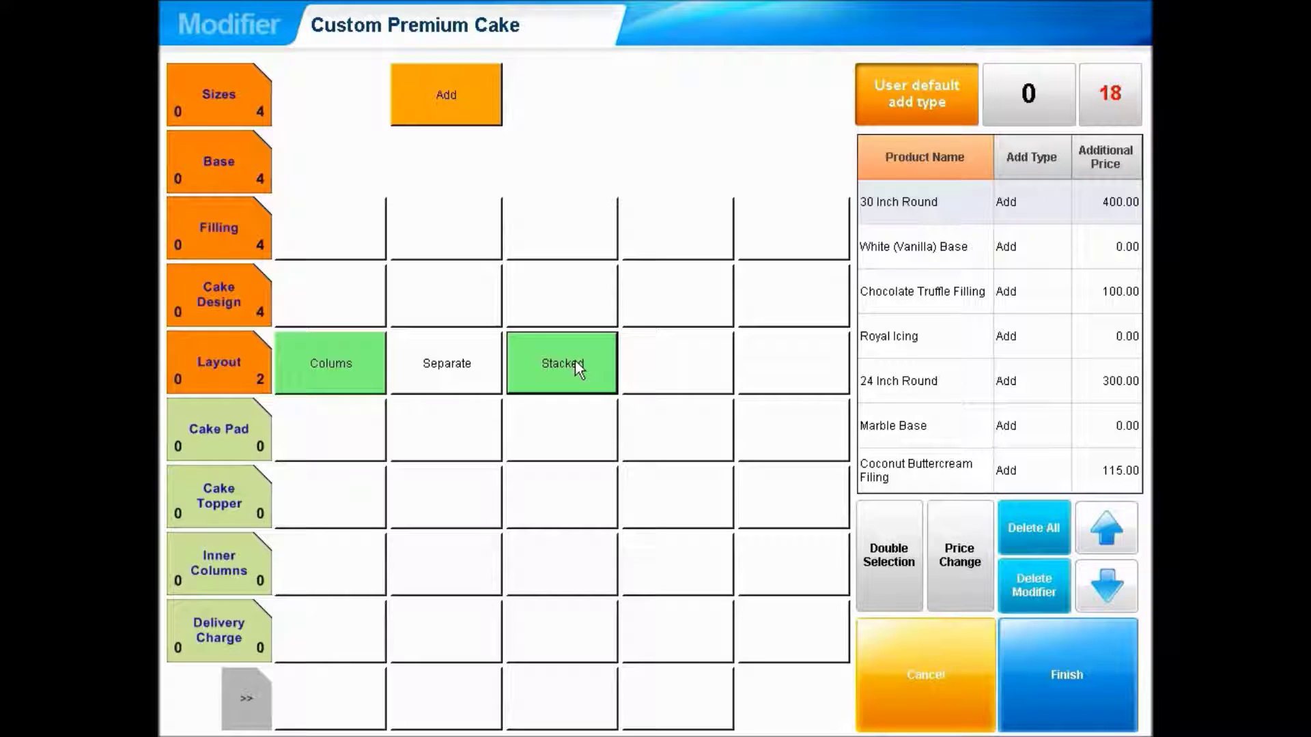
pyautogui.click(1105, 582)
pyautogui.click(1107, 581)
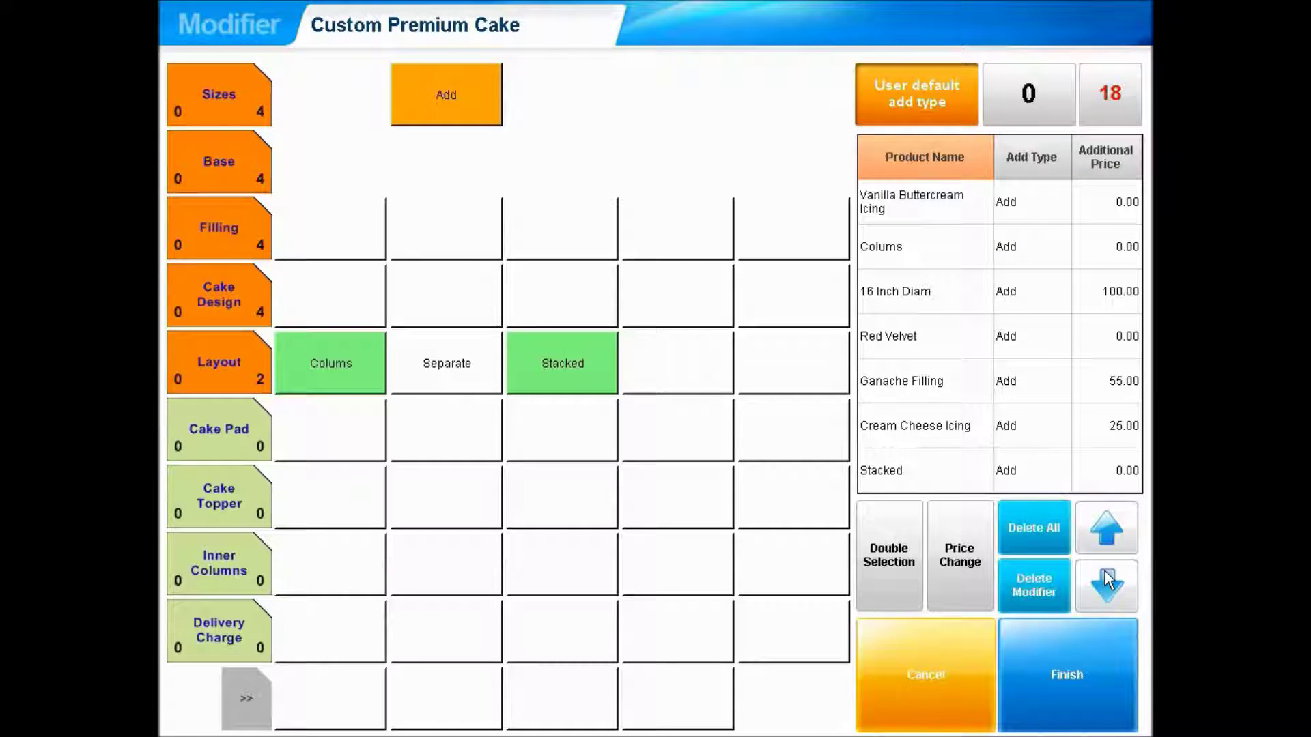
pyautogui.click(1075, 682)
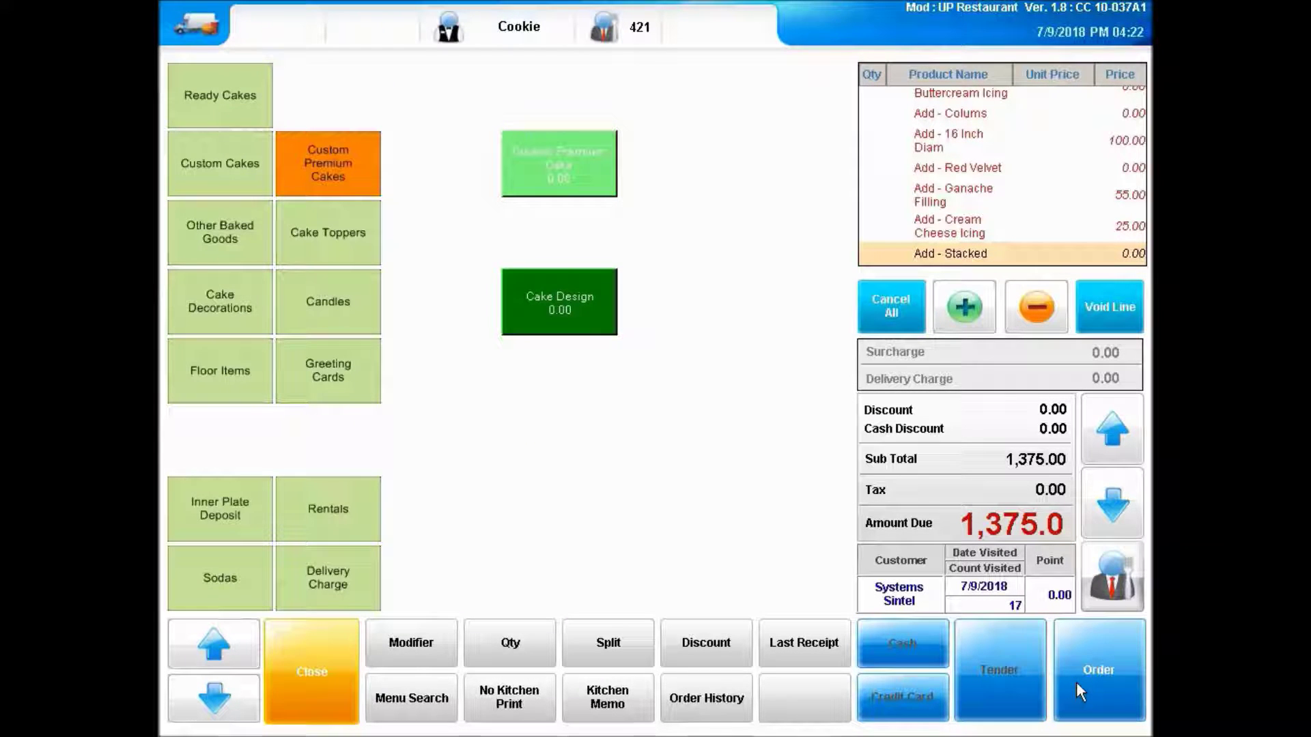
# - Add a kitchen memo: layer shaped like the logo's 'S', 8"x8" minimum, within 16" diameter limit
pyautogui.click(603, 695)
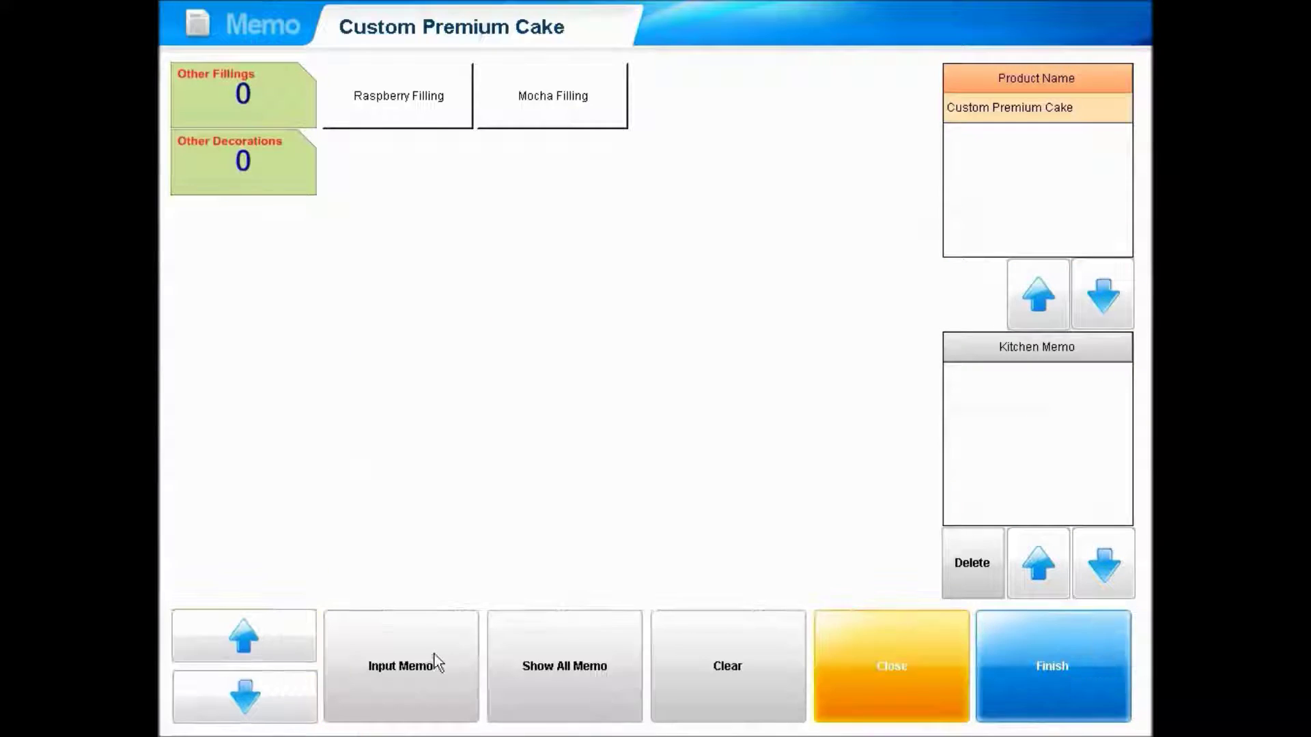
pyautogui.click(434, 655)
pyautogui.write('La')
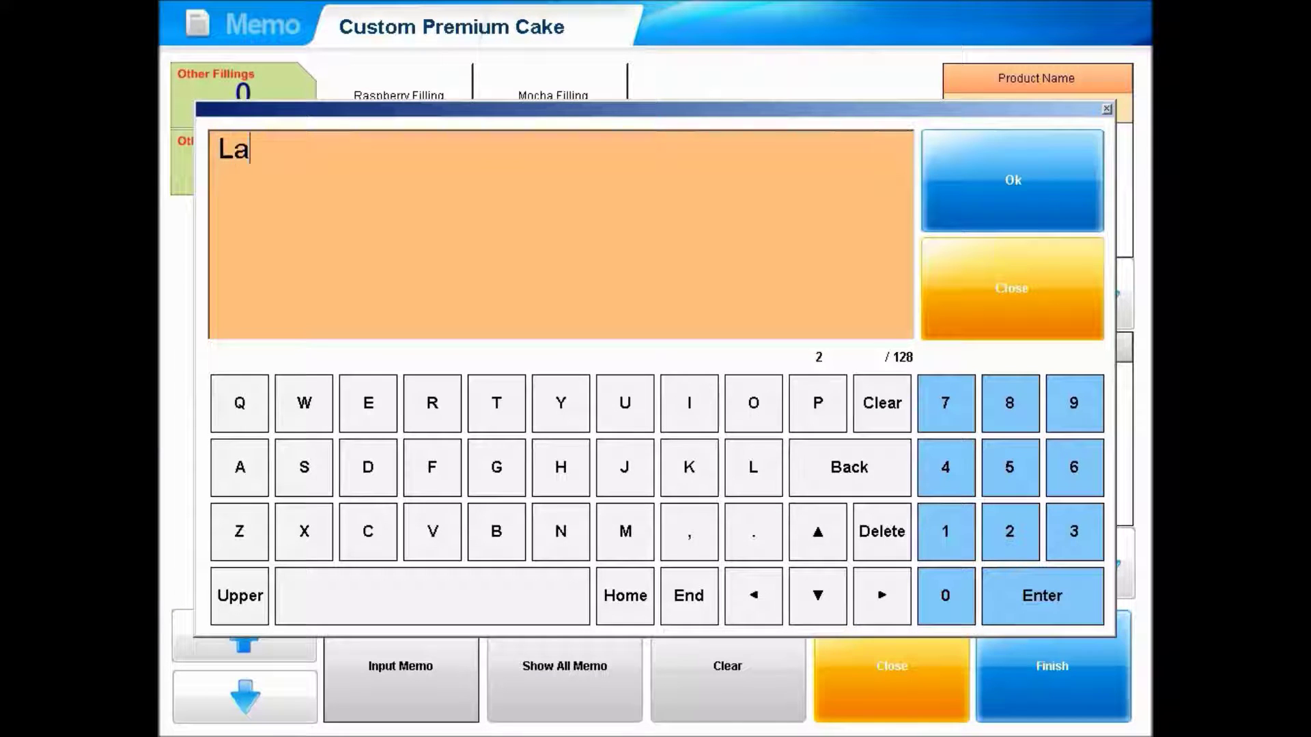
pyautogui.write('yer same as ')
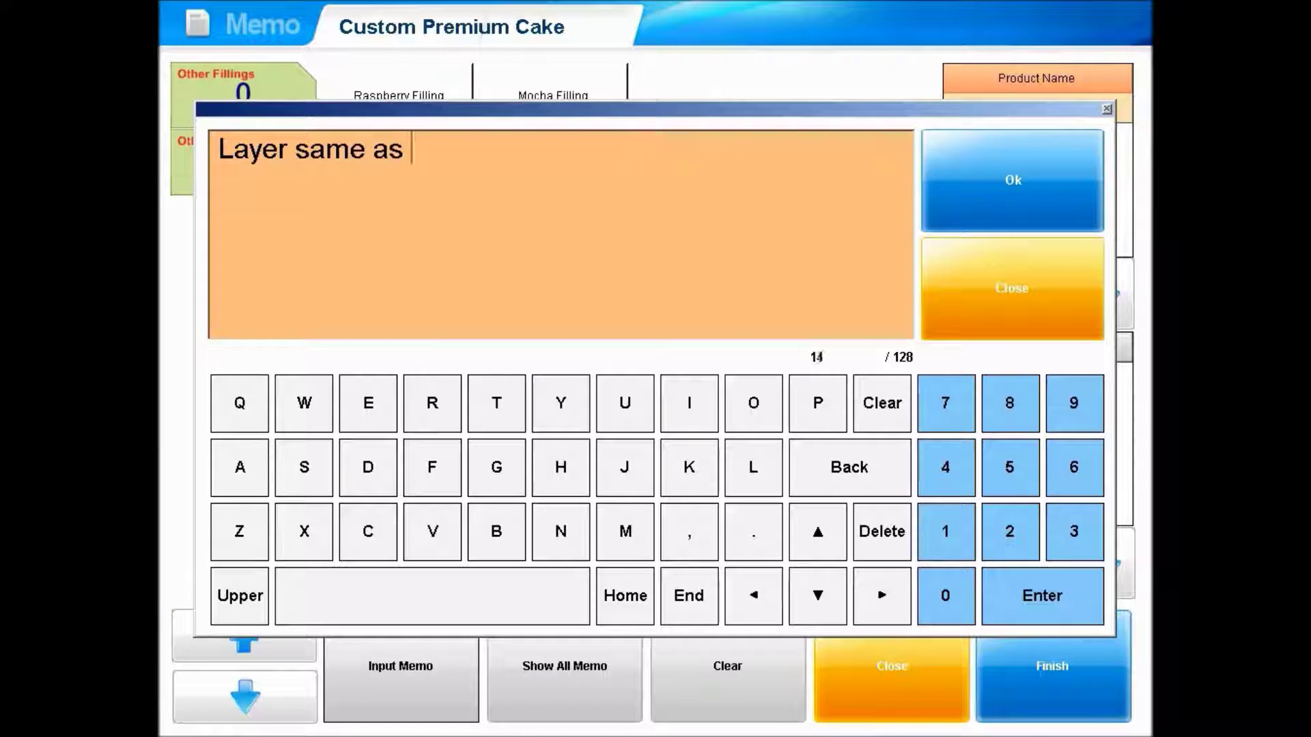
pyautogui.write('"S" portio')
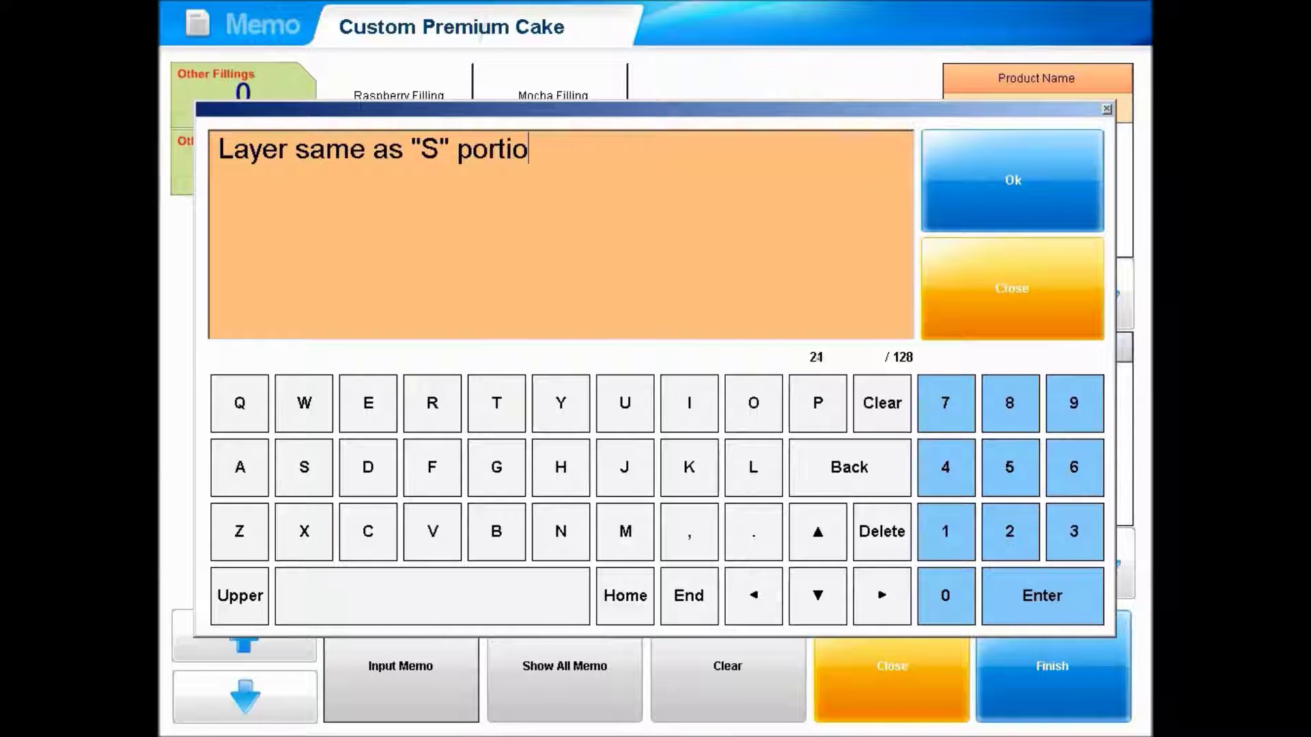
pyautogui.write('n of cust logo')
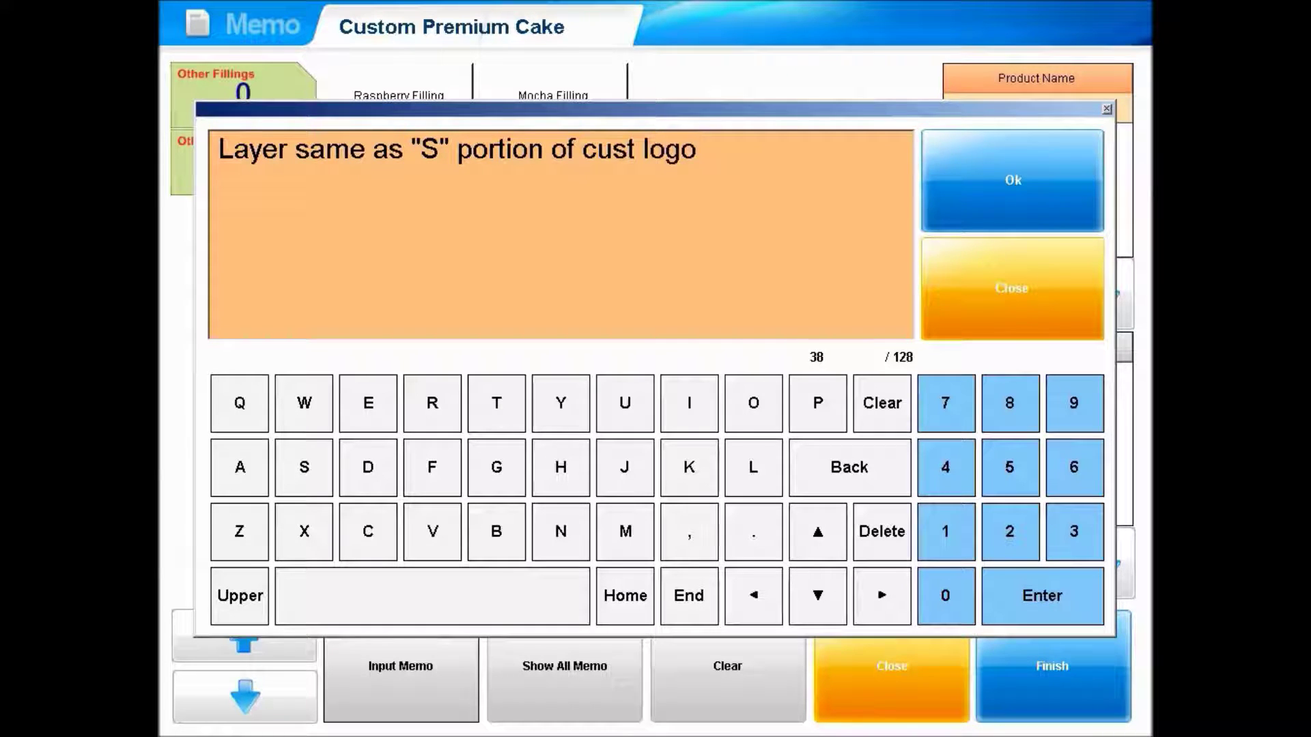
pyautogui.write(' & available')
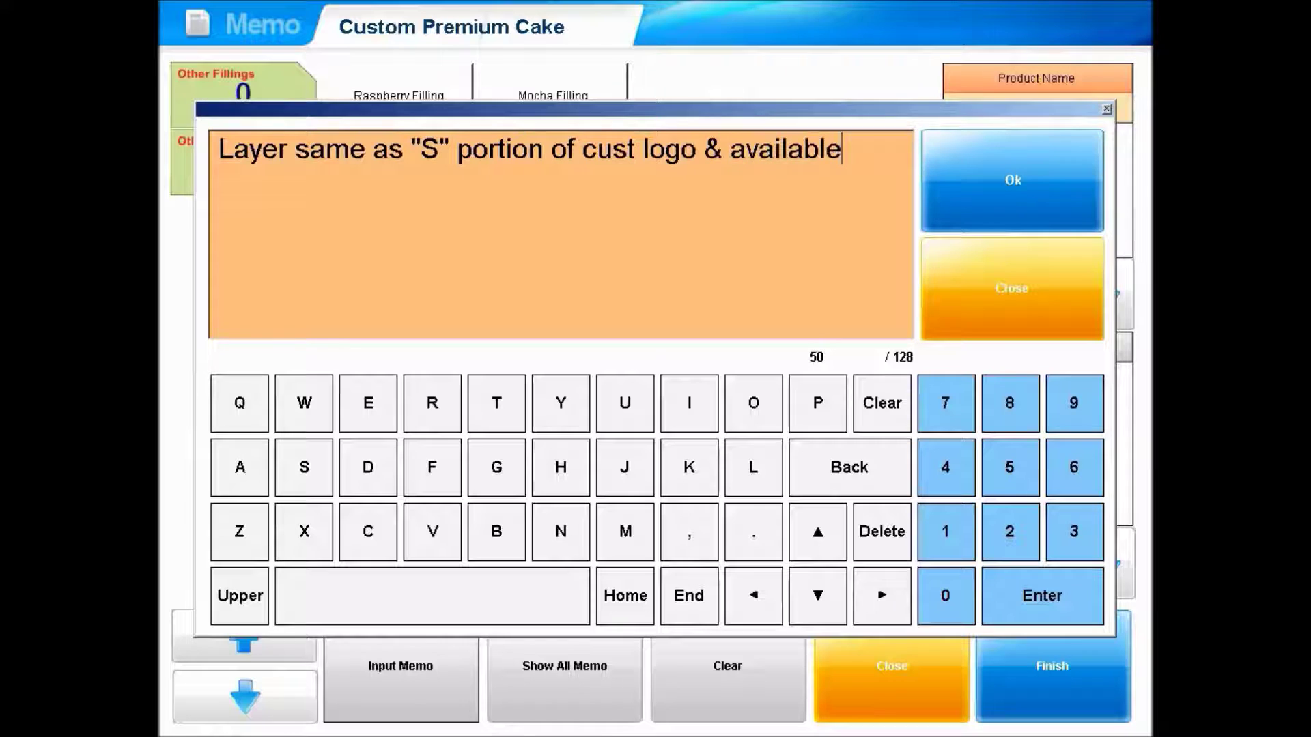
pyautogui.write(' @ SintelS')
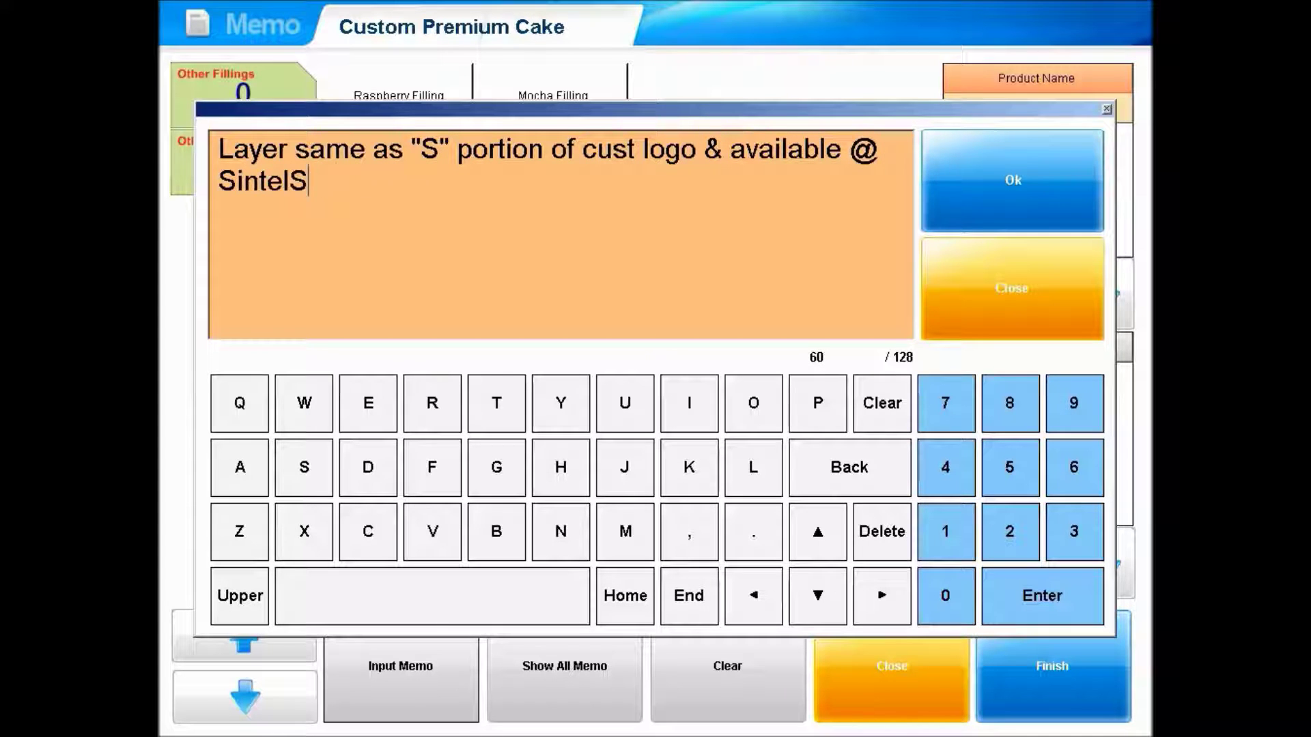
pyautogui.write('ystems.com')
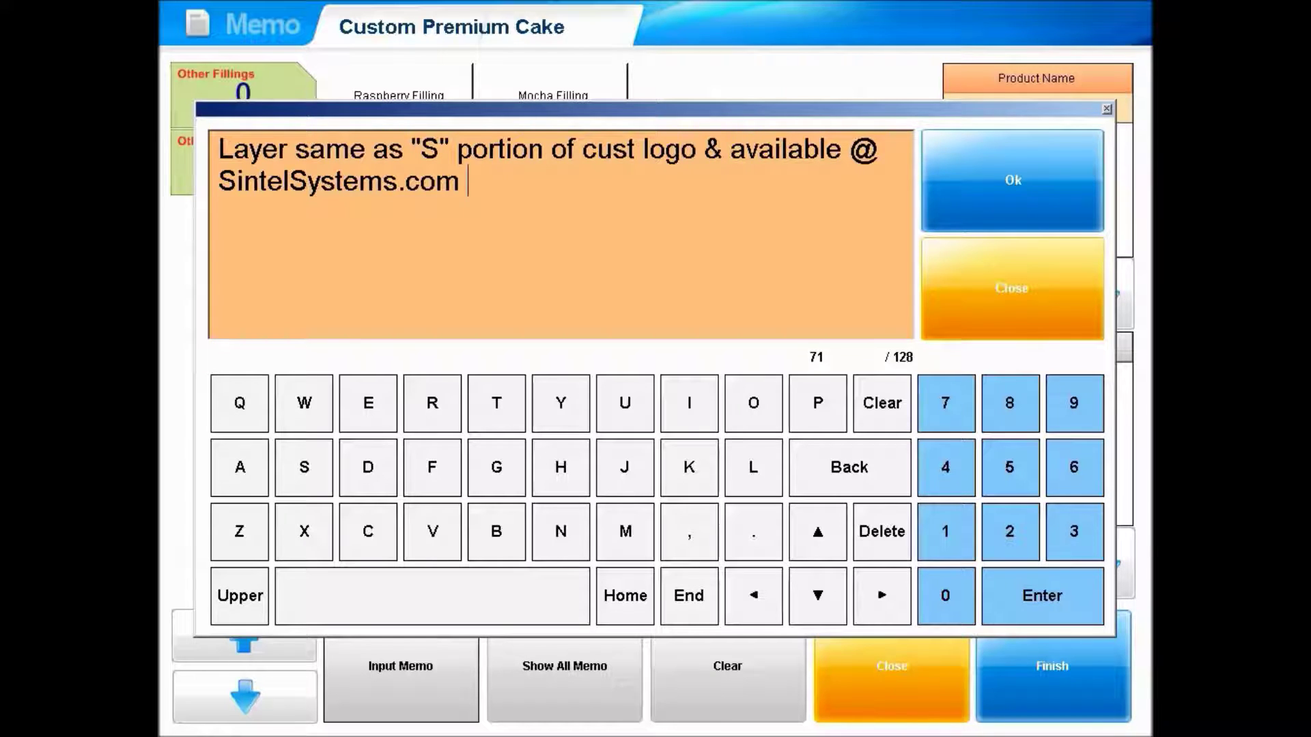
pyautogui.write(' dble U interlocks')
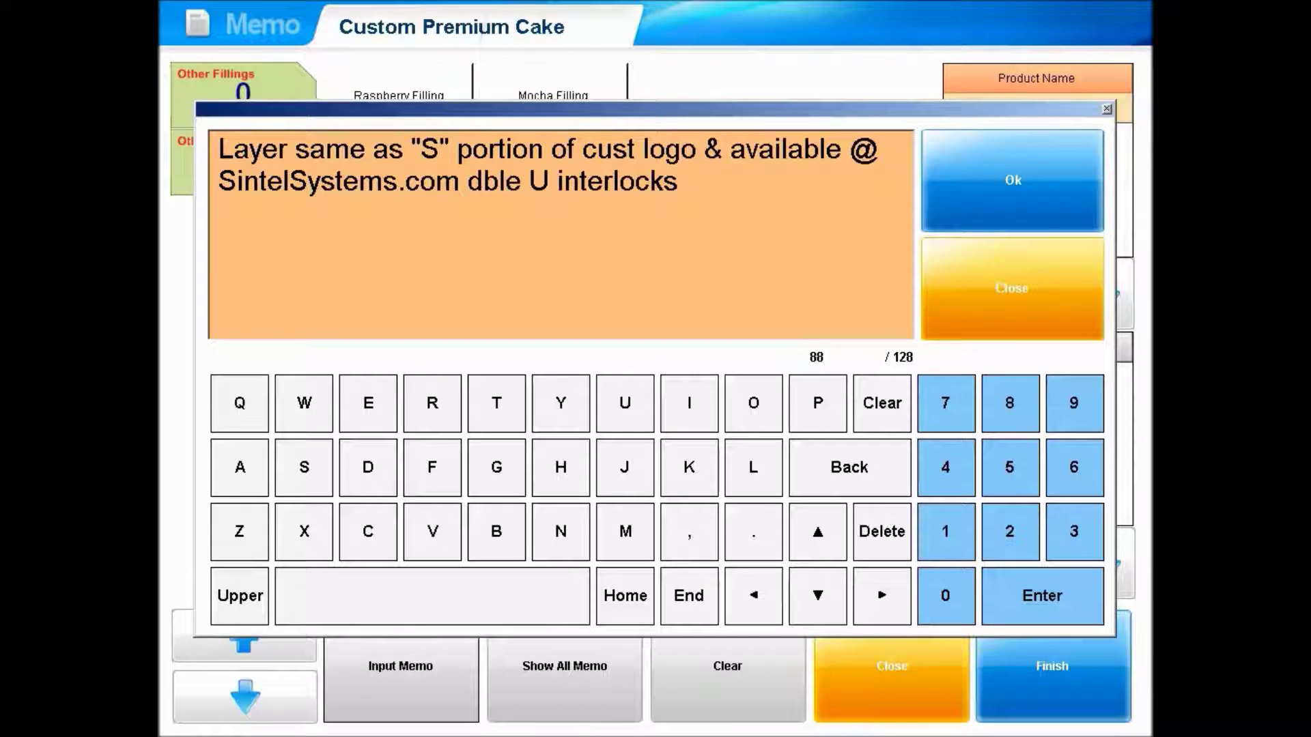
pyautogui.write(' shape min 8"x8')
pyautogui.press('BackSpace')
pyautogui.write('x8"')
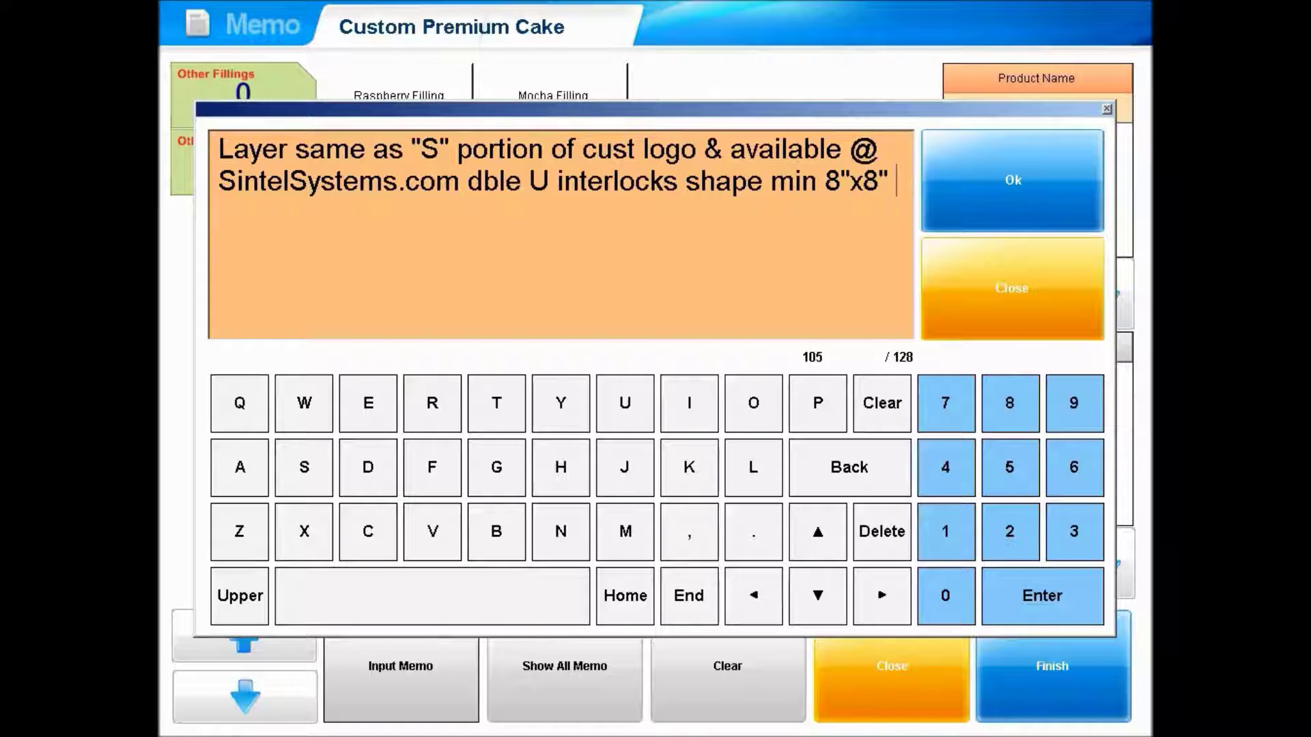
pyautogui.write(' min')
pyautogui.press('BackSpace')
pyautogui.press('BackSpace')
pyautogui.press('BackSpace')
pyautogui.write('within')
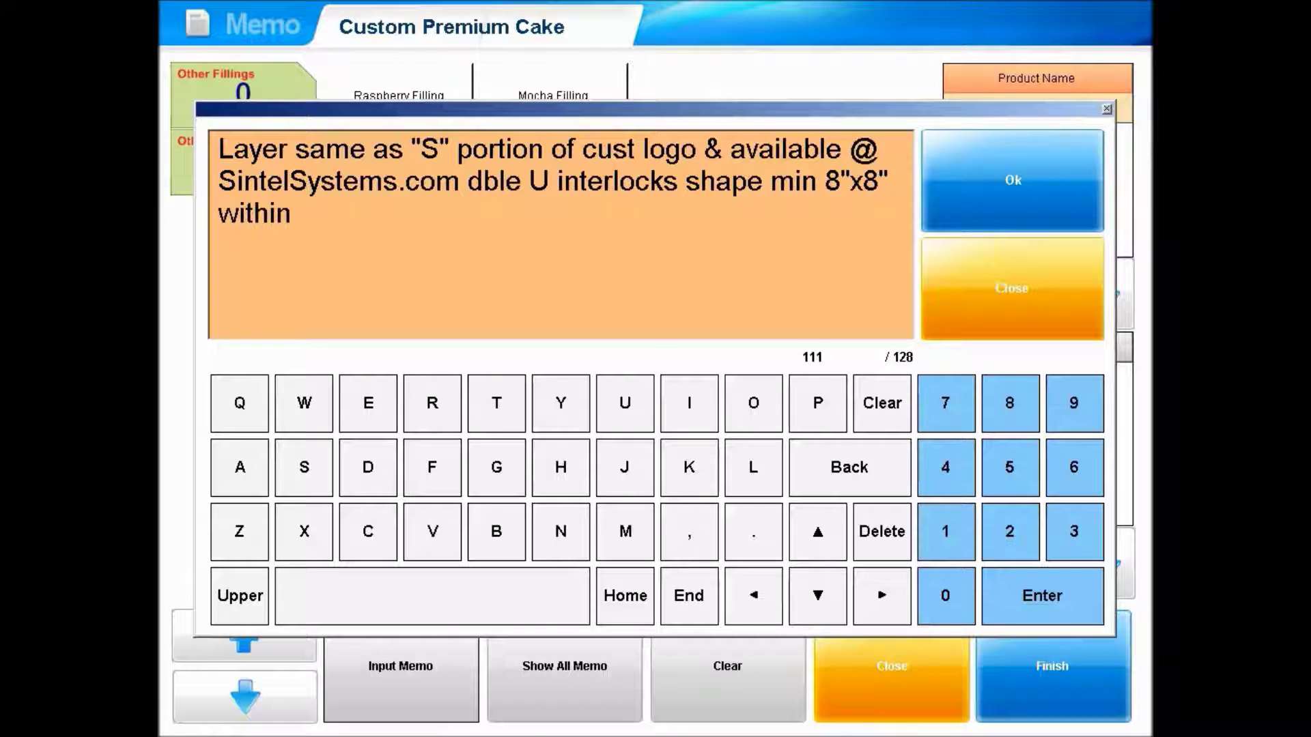
pyautogui.write(' 16" diam limit')
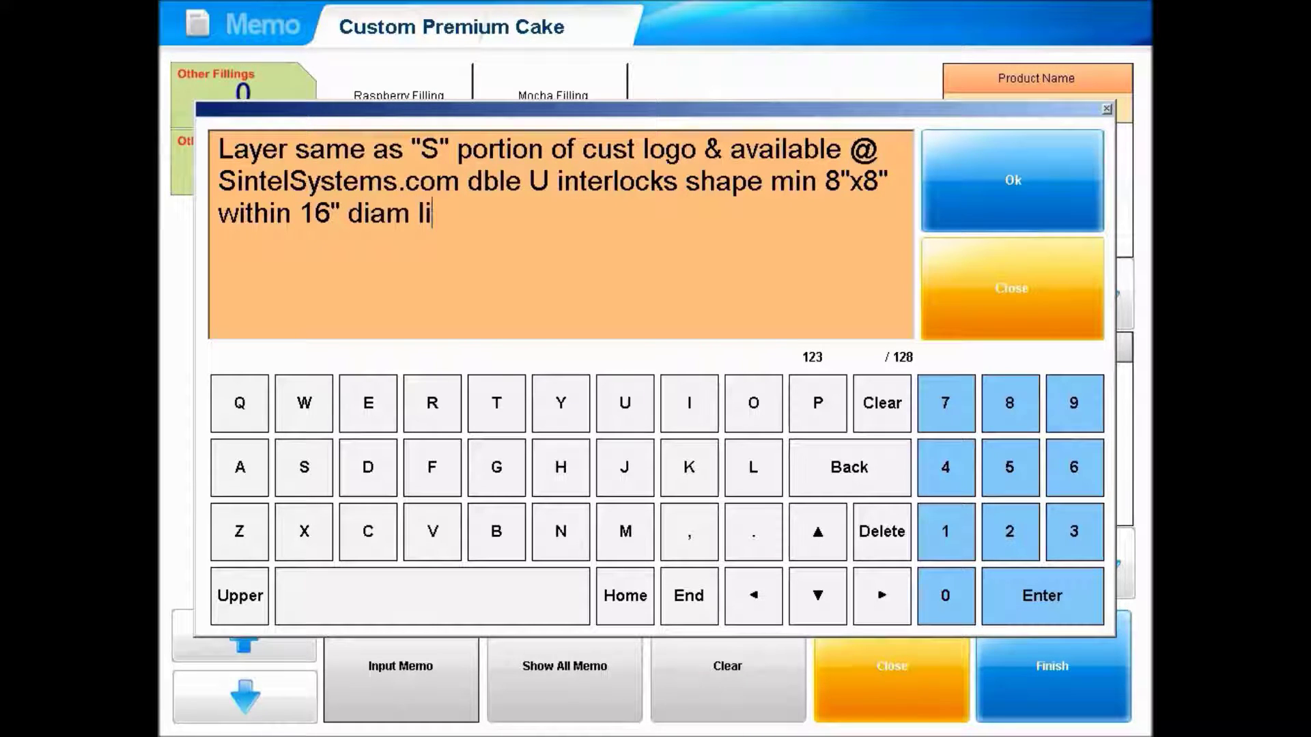
pyautogui.click(1022, 220)
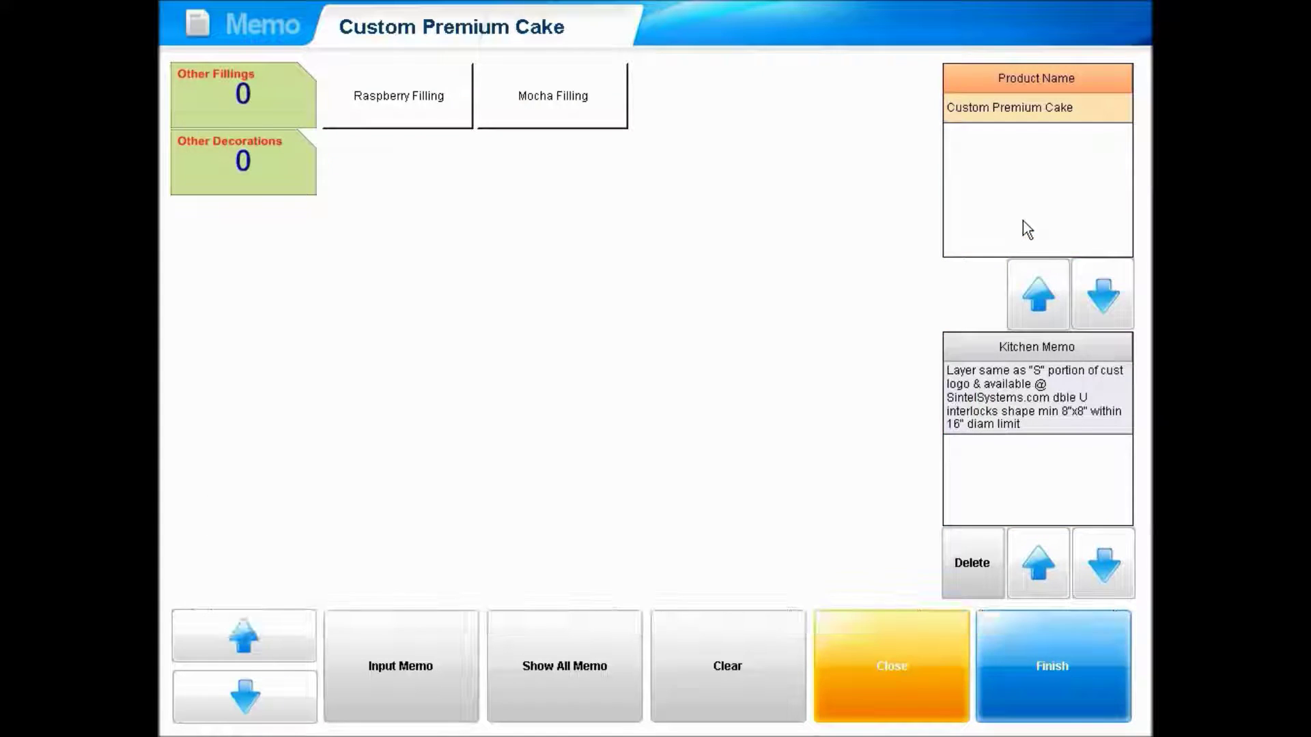
pyautogui.click(1078, 652)
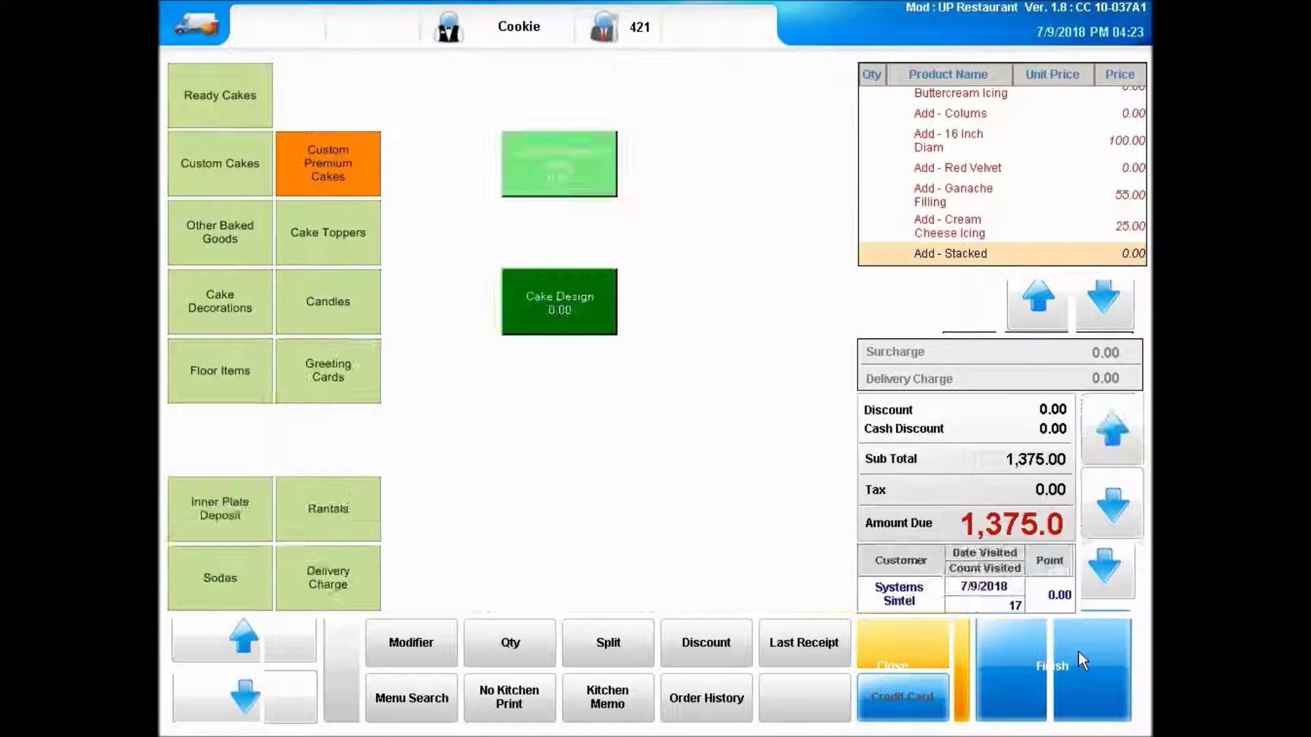
# - Add a Cake Design line with an open price of 185.00
pyautogui.click(577, 312)
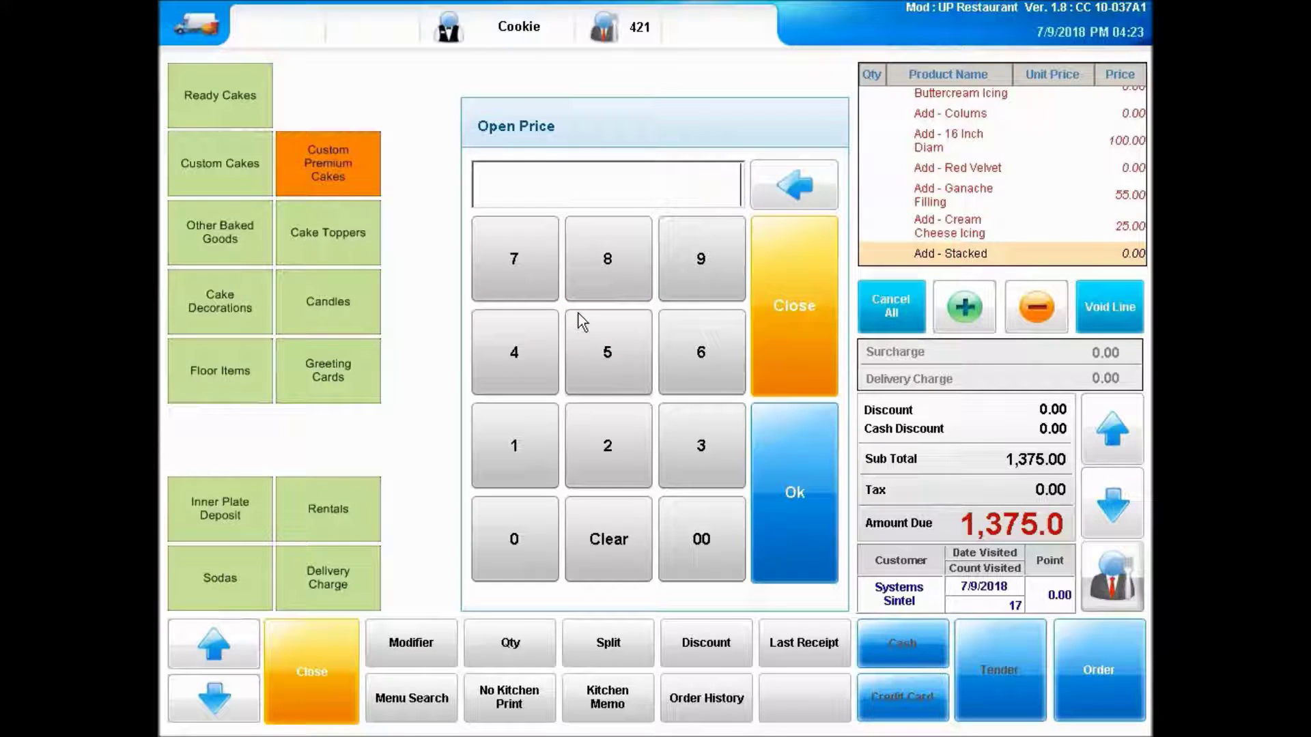
pyautogui.write('185.00')
pyautogui.click(813, 530)
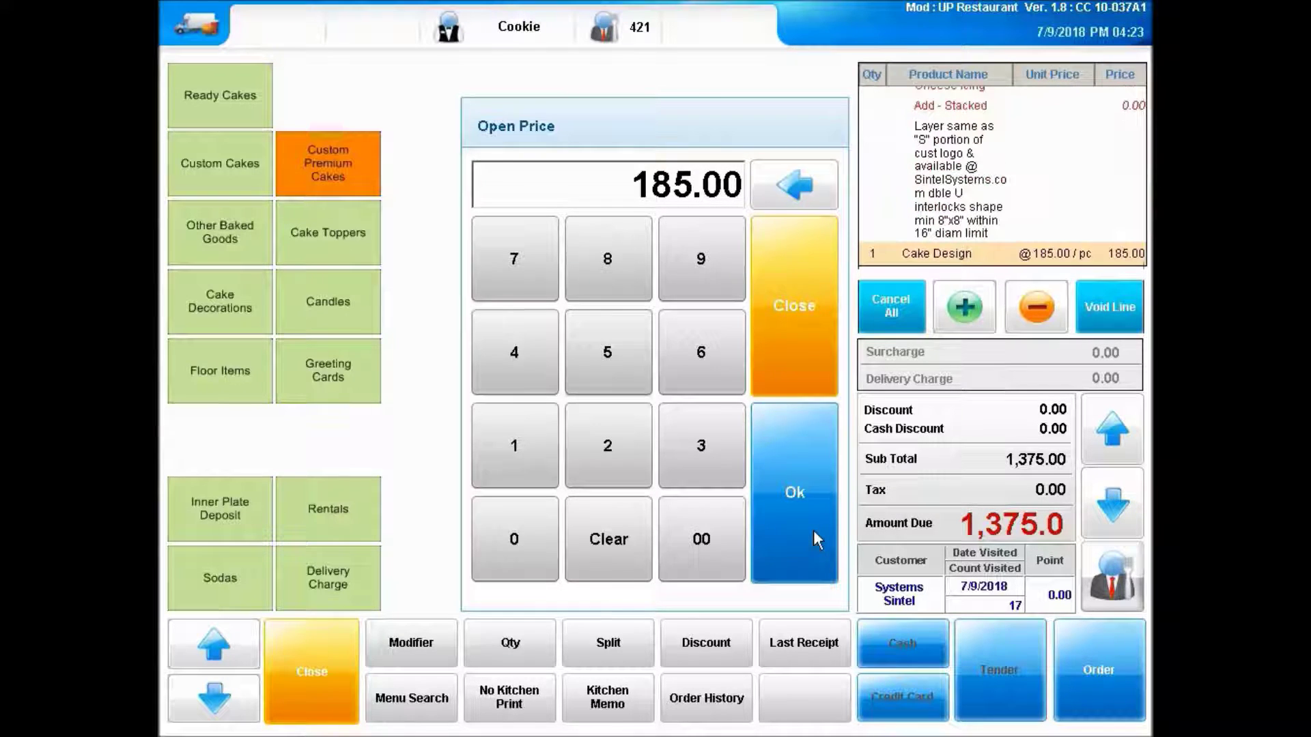
# - Add a Black Cake Pad, 2 Sets Inner Columns and Delivery Charge 5 to the cake
pyautogui.click(412, 628)
pyautogui.click(334, 166)
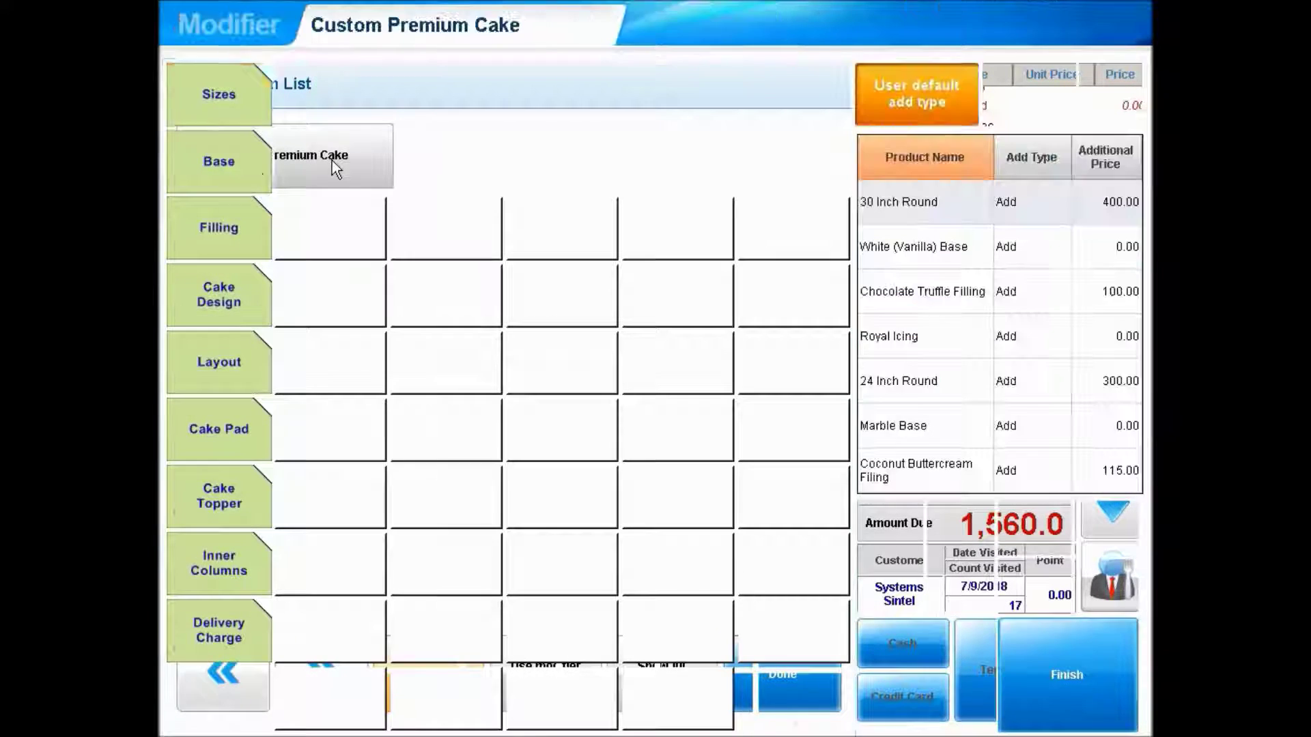
pyautogui.click(234, 428)
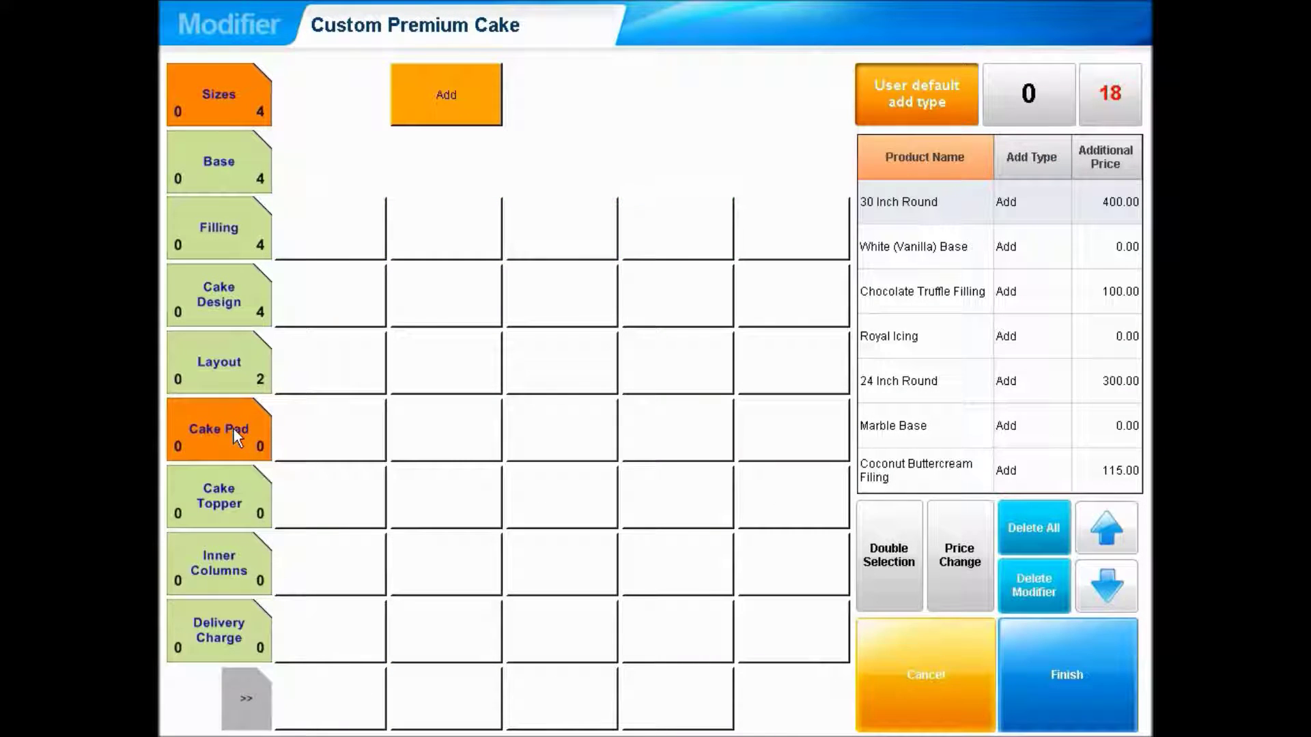
pyautogui.click(347, 429)
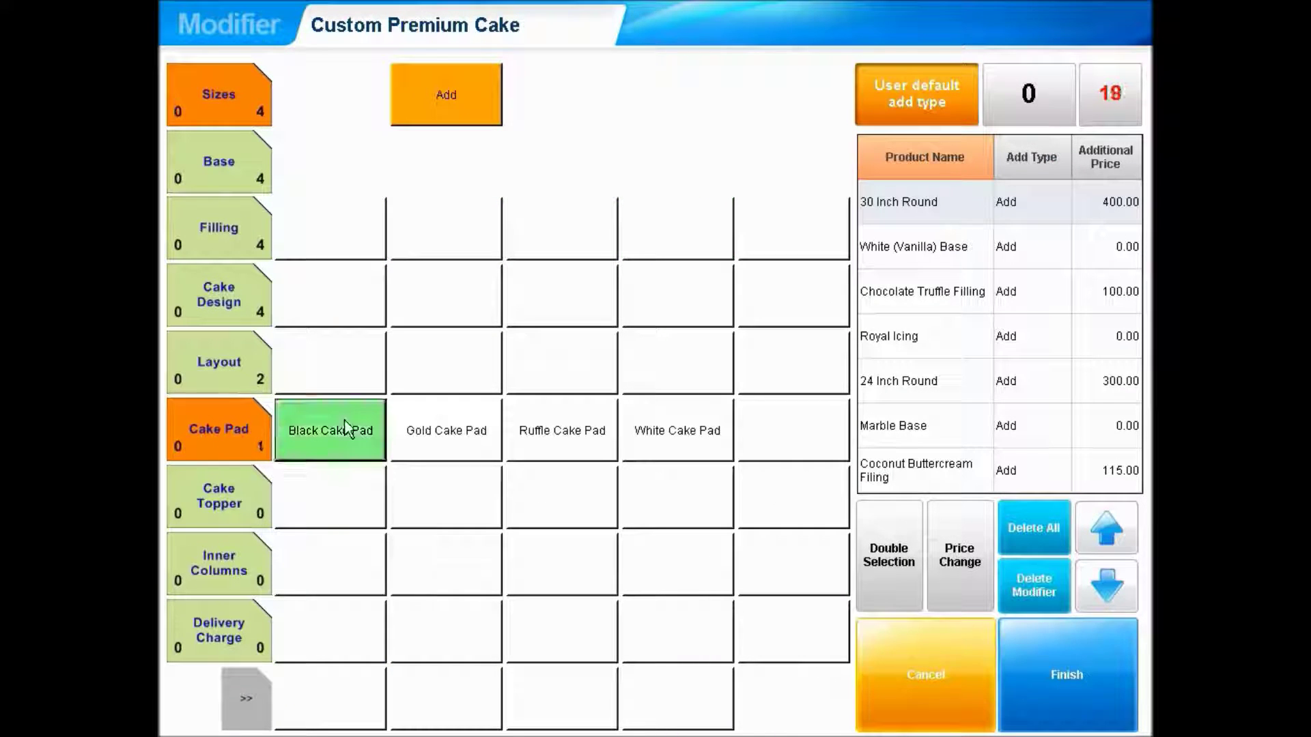
pyautogui.click(247, 563)
pyautogui.click(464, 563)
pyautogui.click(225, 630)
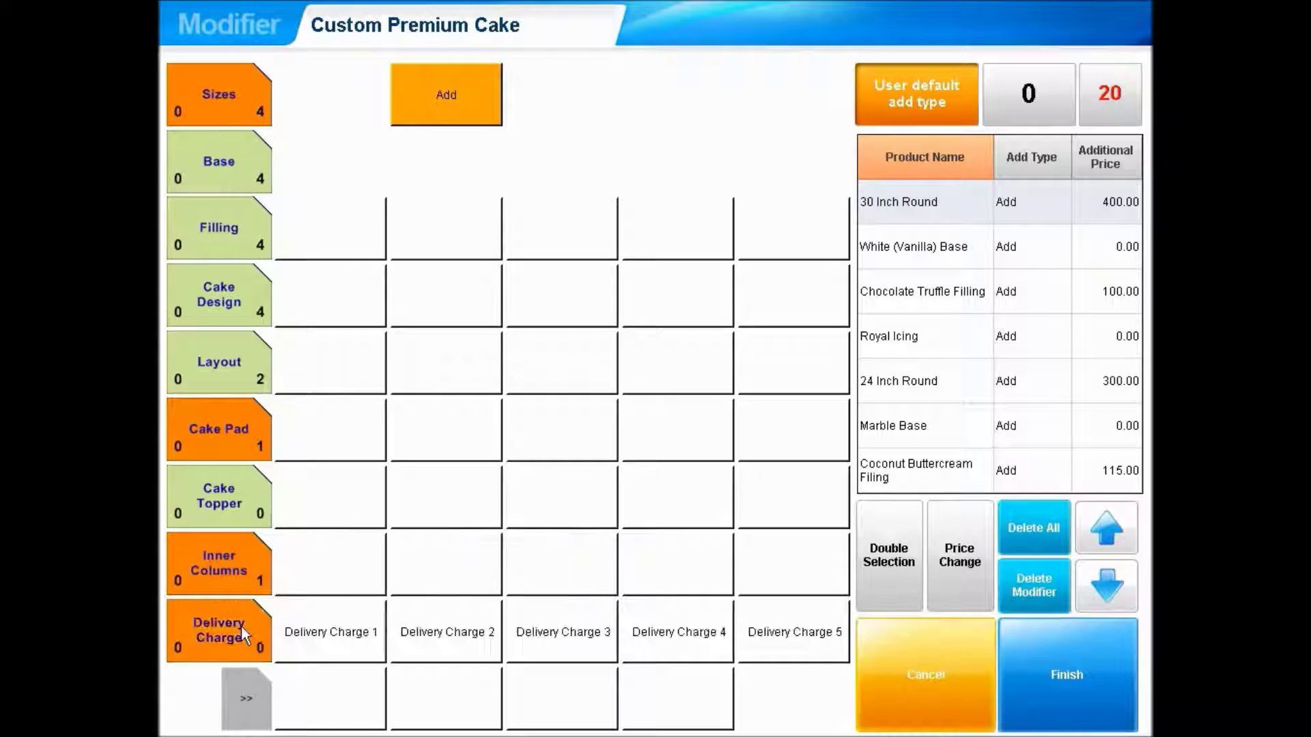
pyautogui.click(799, 631)
# - Add the 30" Silver Crystal Stand rental and confirm the finished modifier list
pyautogui.click(268, 696)
pyautogui.click(239, 223)
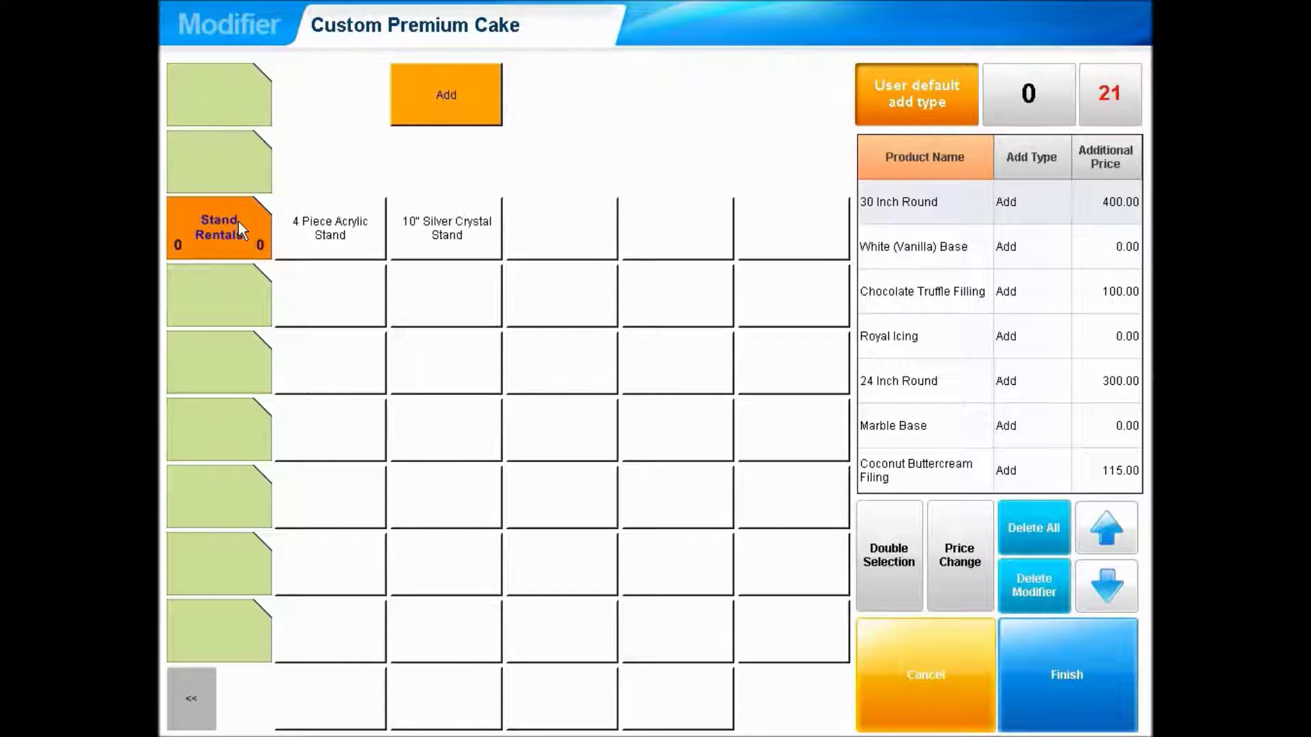
pyautogui.click(445, 492)
pyautogui.click(1107, 585)
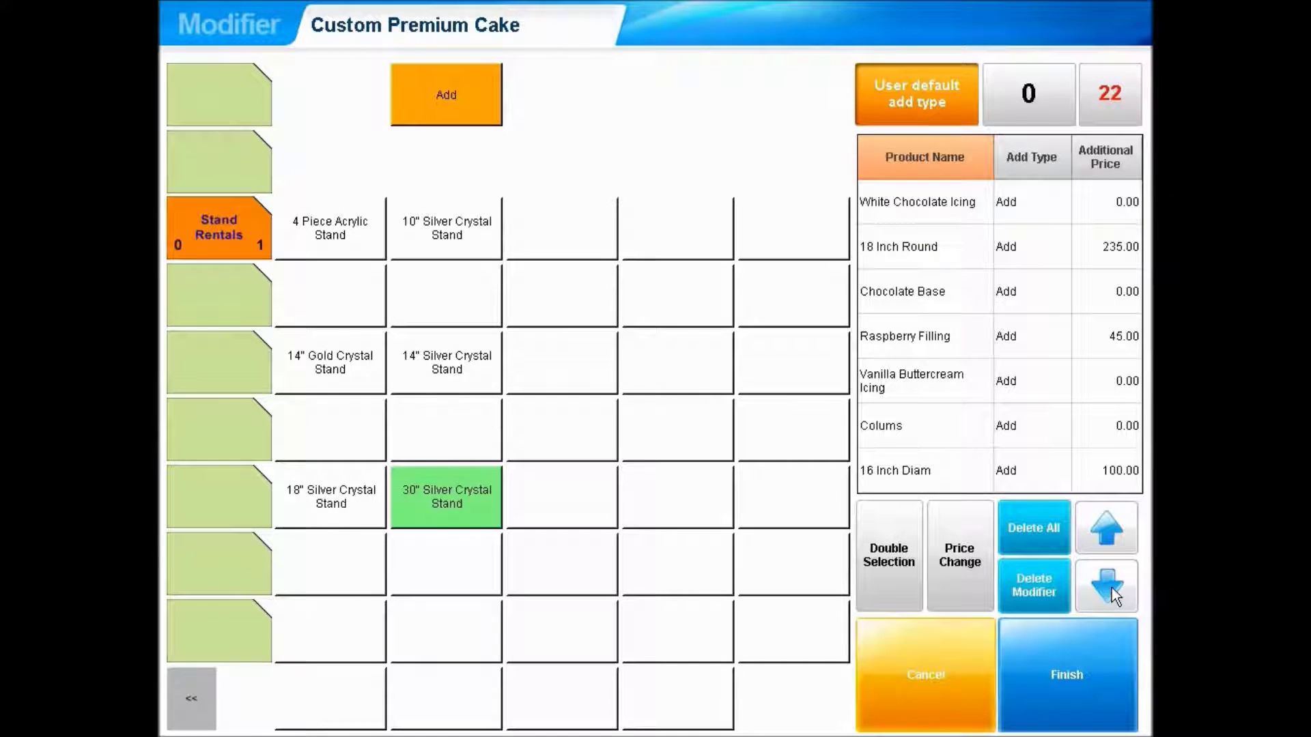
pyautogui.click(1101, 596)
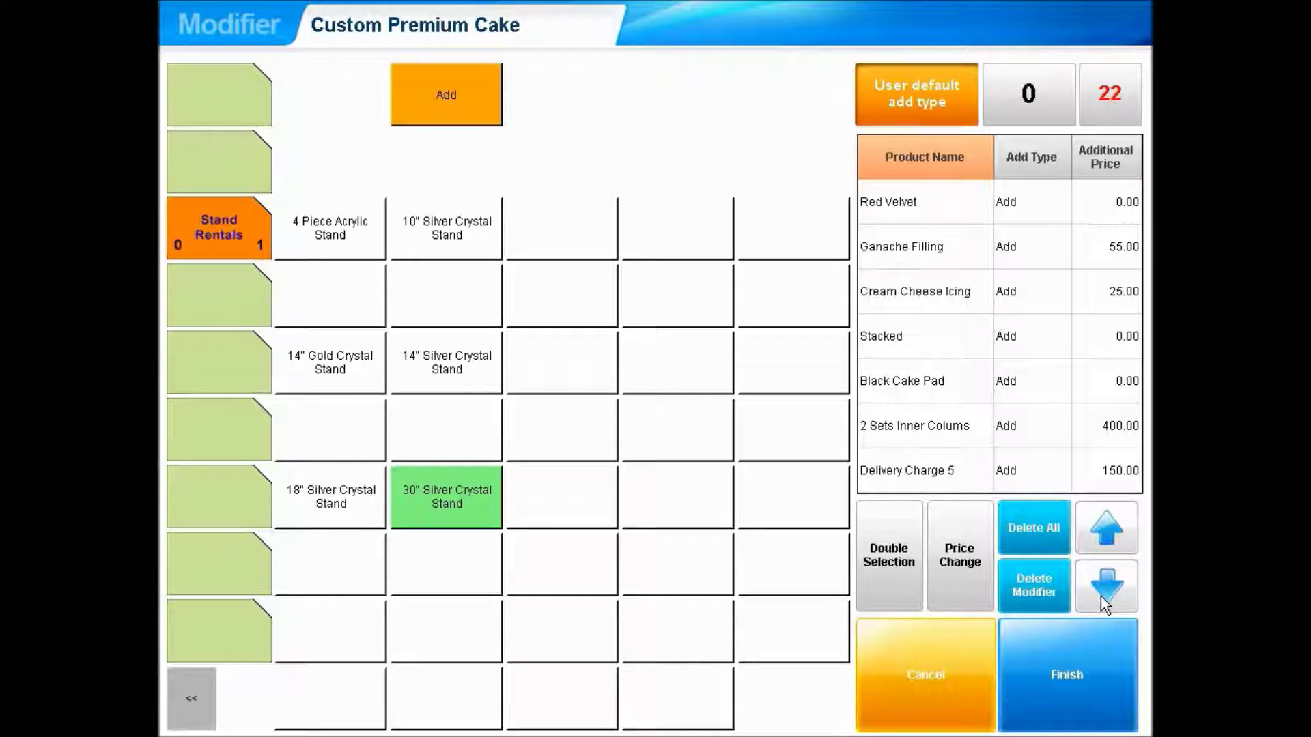
pyautogui.click(1111, 584)
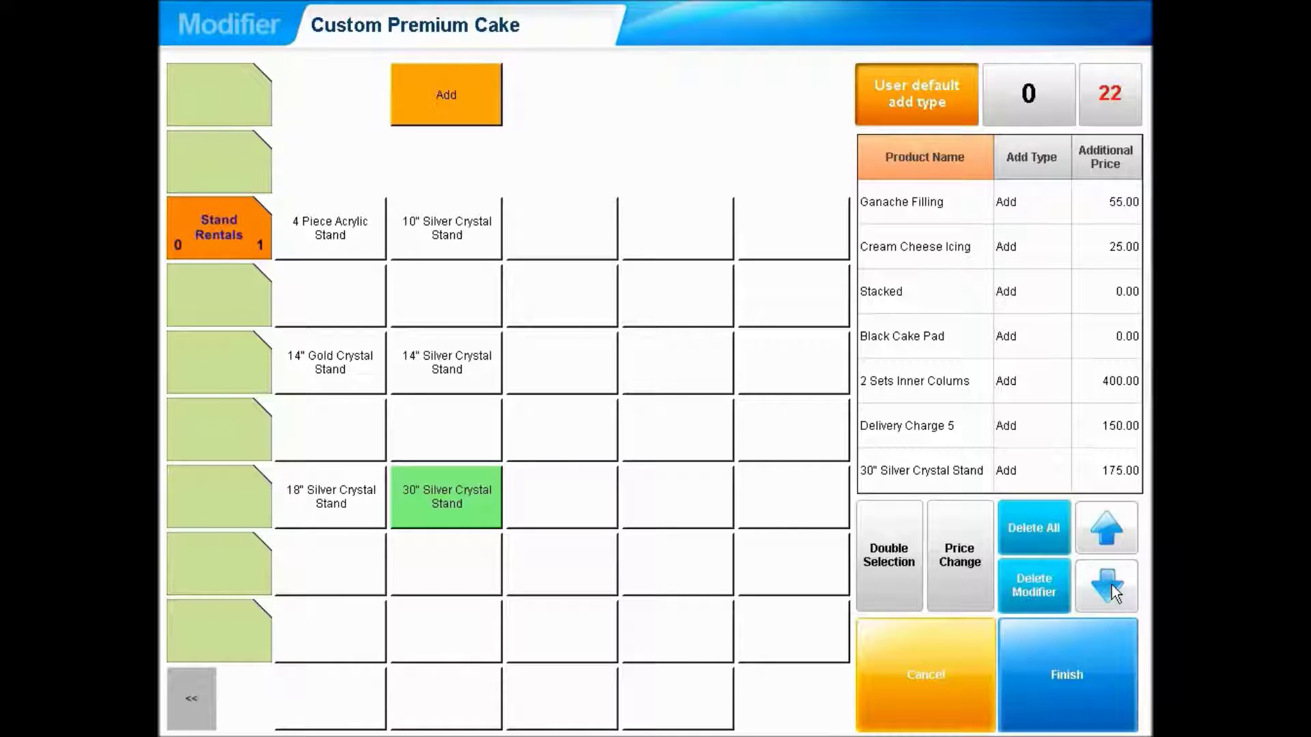
pyautogui.click(1111, 671)
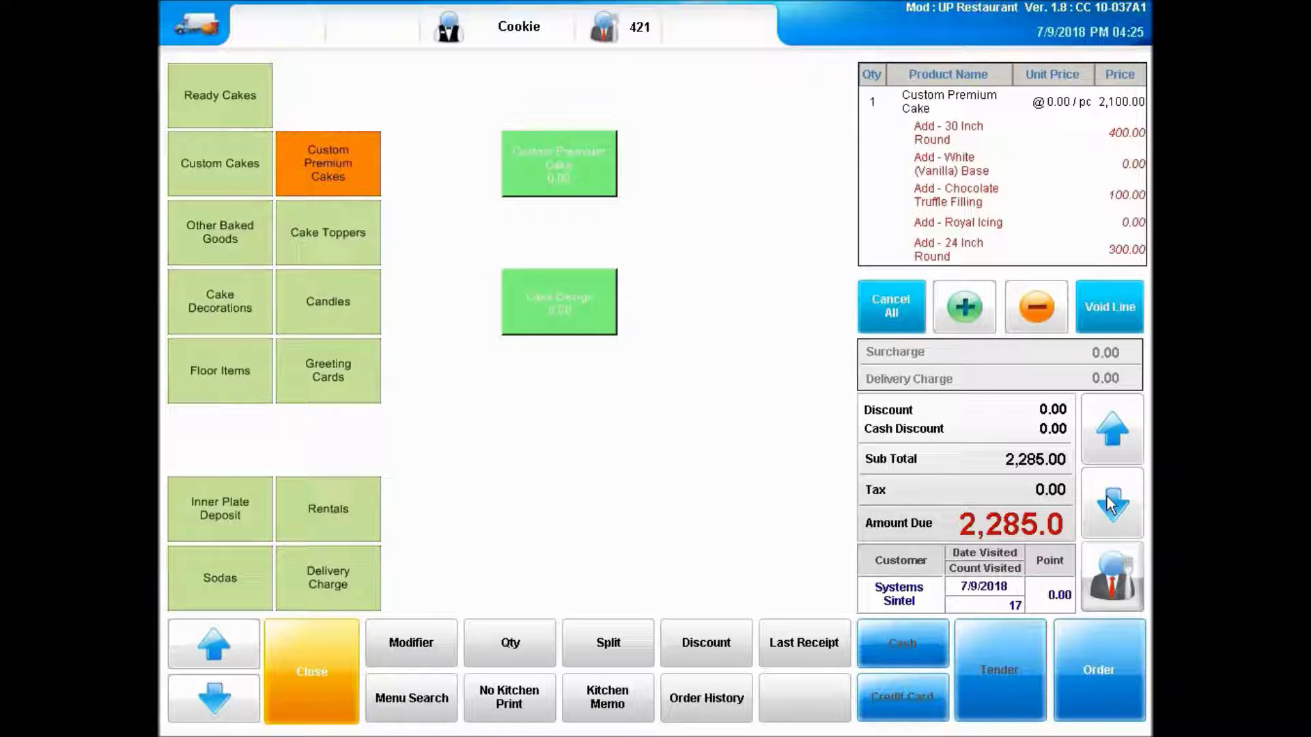
# - Review the cake's order lines and send the order to Cake Ordering
pyautogui.click(1111, 506)
pyautogui.click(1111, 505)
pyautogui.click(1113, 495)
pyautogui.click(1111, 512)
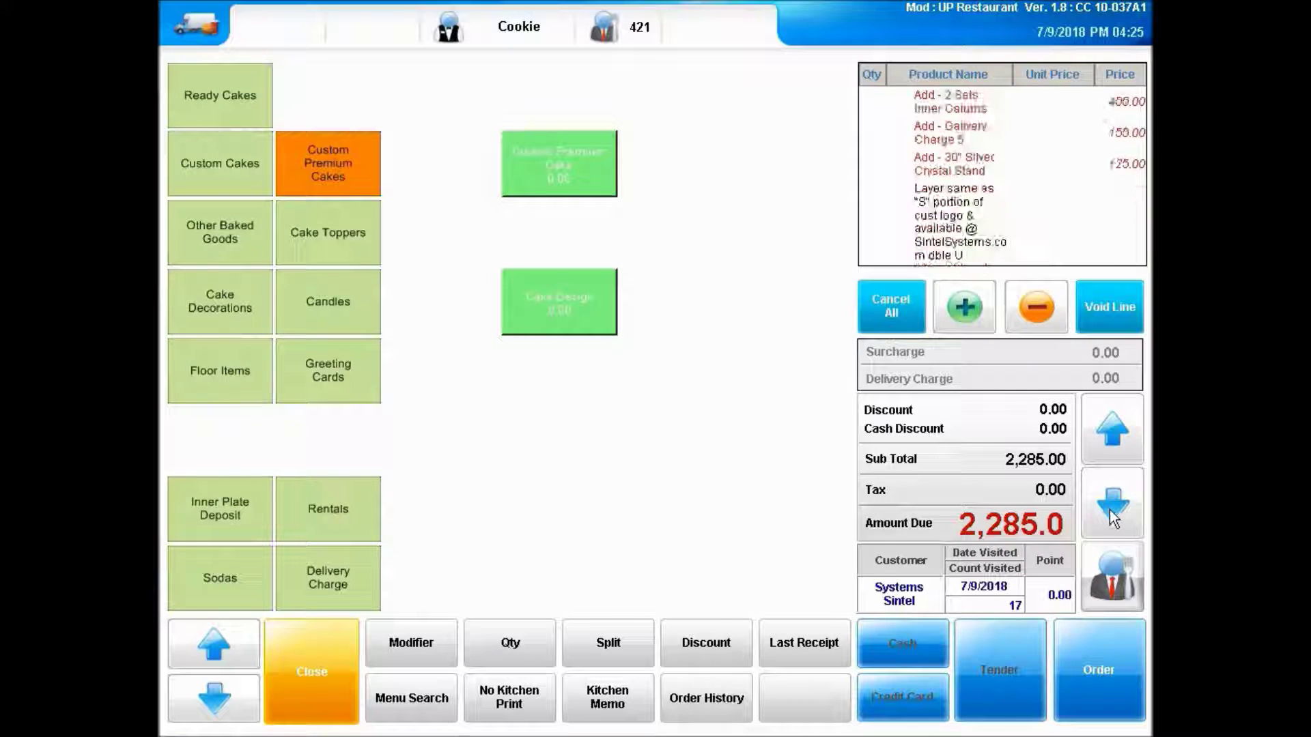
pyautogui.click(1111, 512)
pyautogui.click(1122, 678)
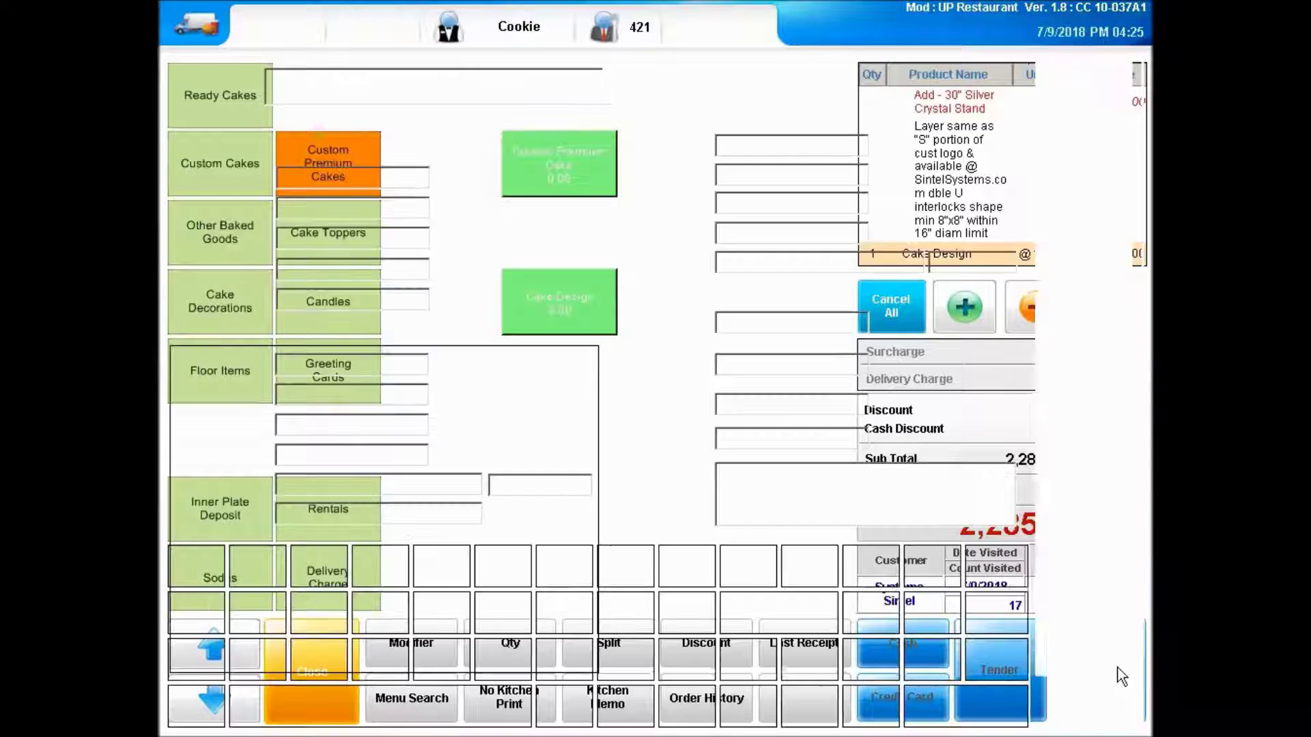
pyautogui.click(1069, 637)
pyautogui.click(1072, 543)
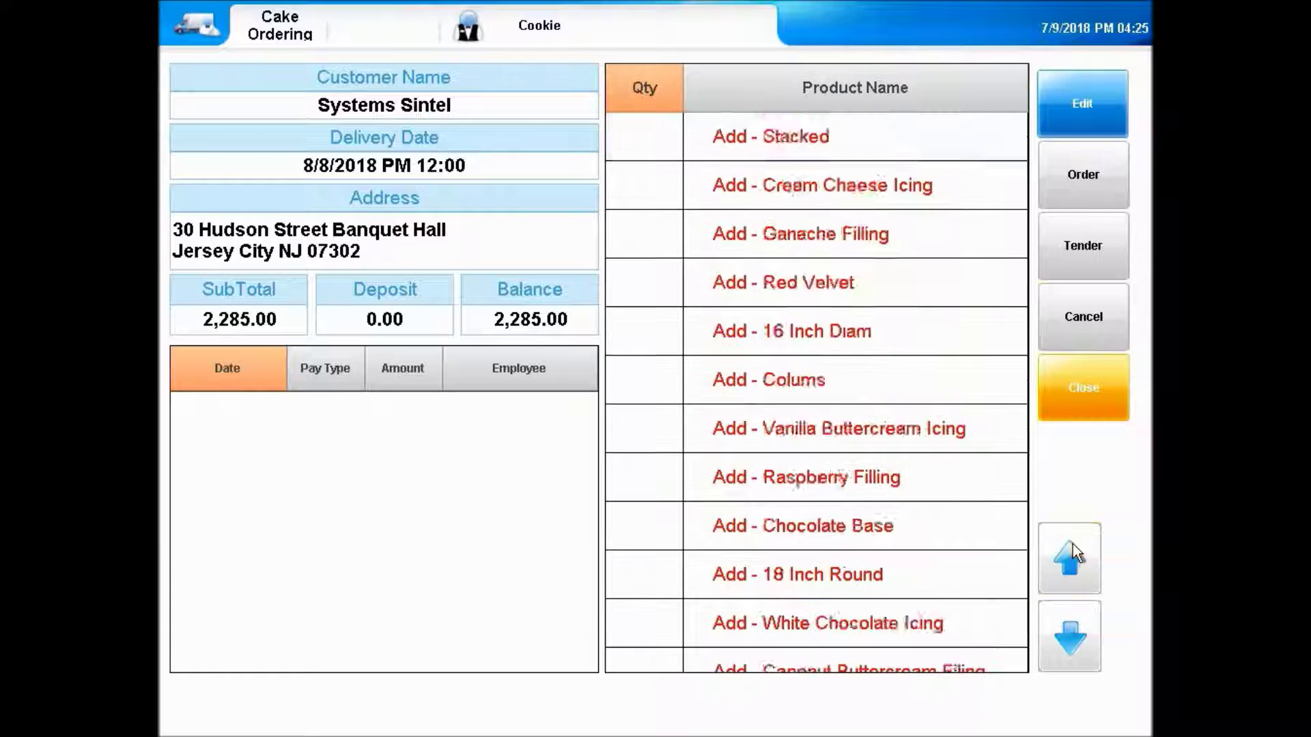
pyautogui.click(1071, 545)
# - Begin tendering the order, entering the log-in code and confirming payment
pyautogui.click(1091, 226)
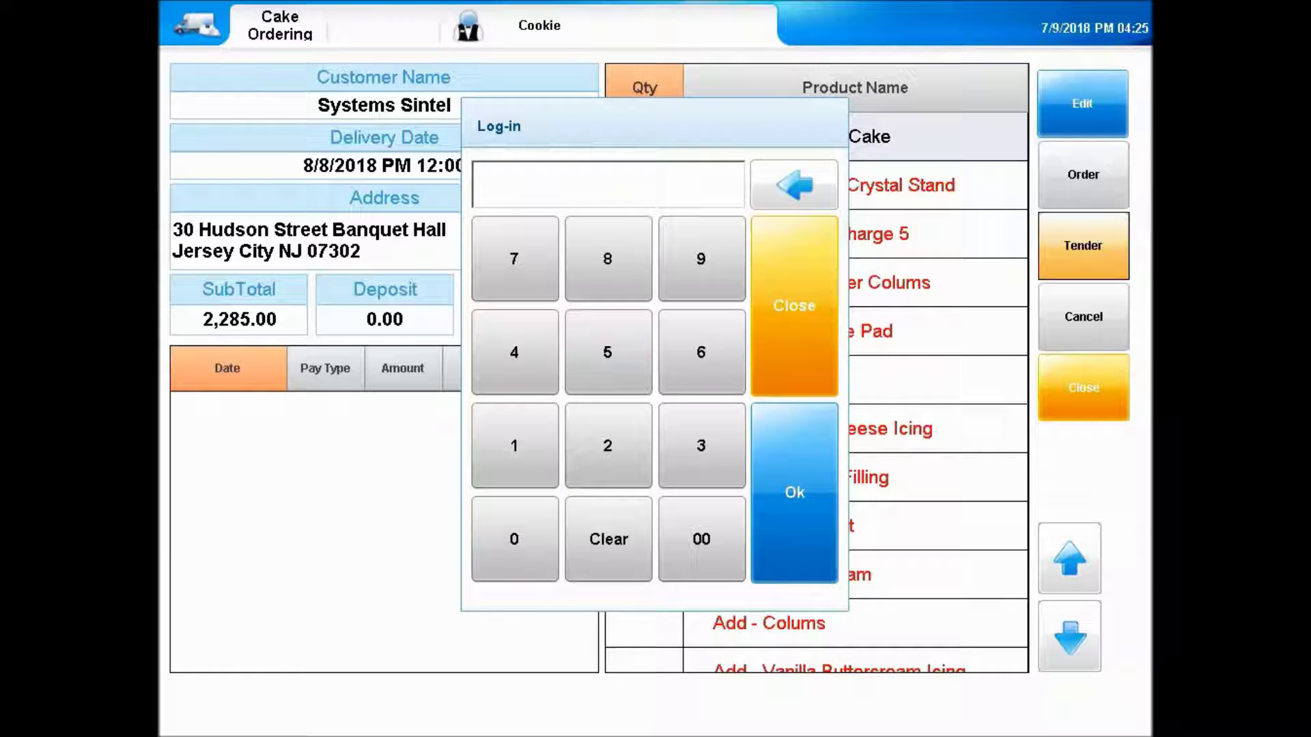
pyautogui.write('34')
pyautogui.press('Return')
pyautogui.click(587, 556)
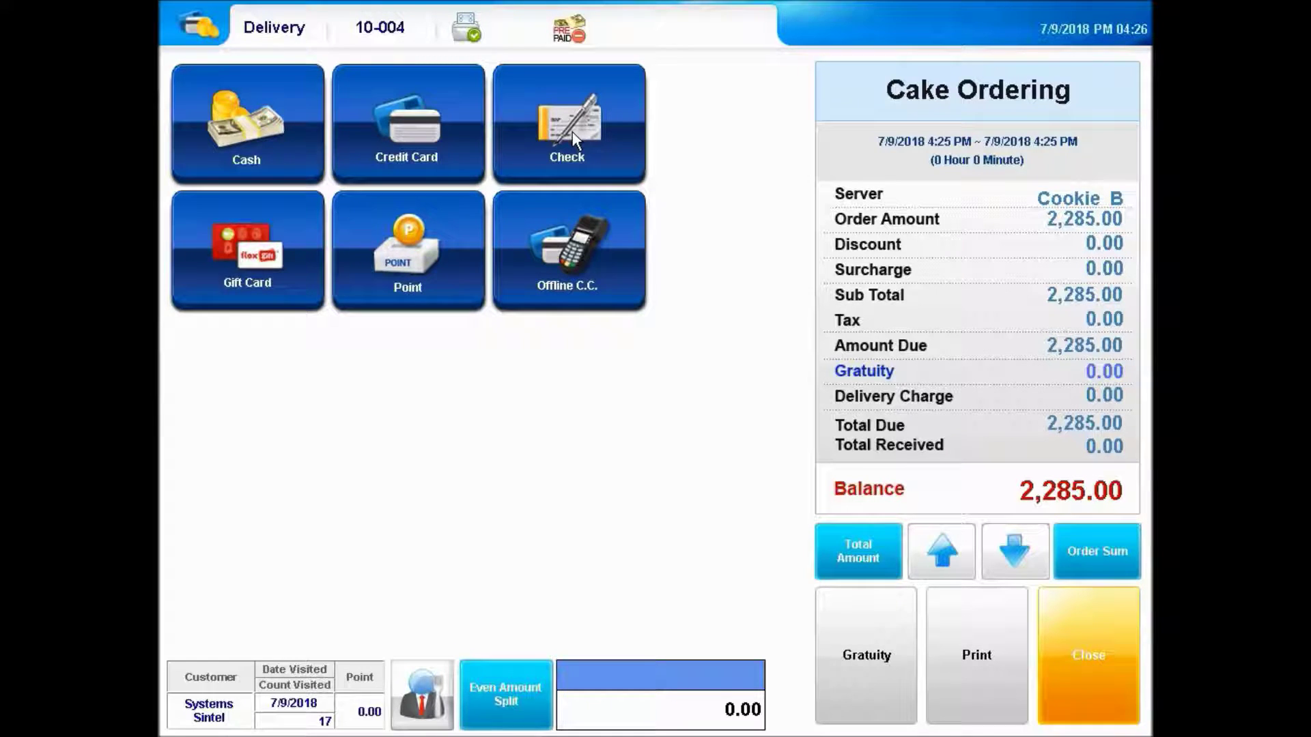
# - Record a 1,000.00 check payment and close the payment screen
pyautogui.click(572, 137)
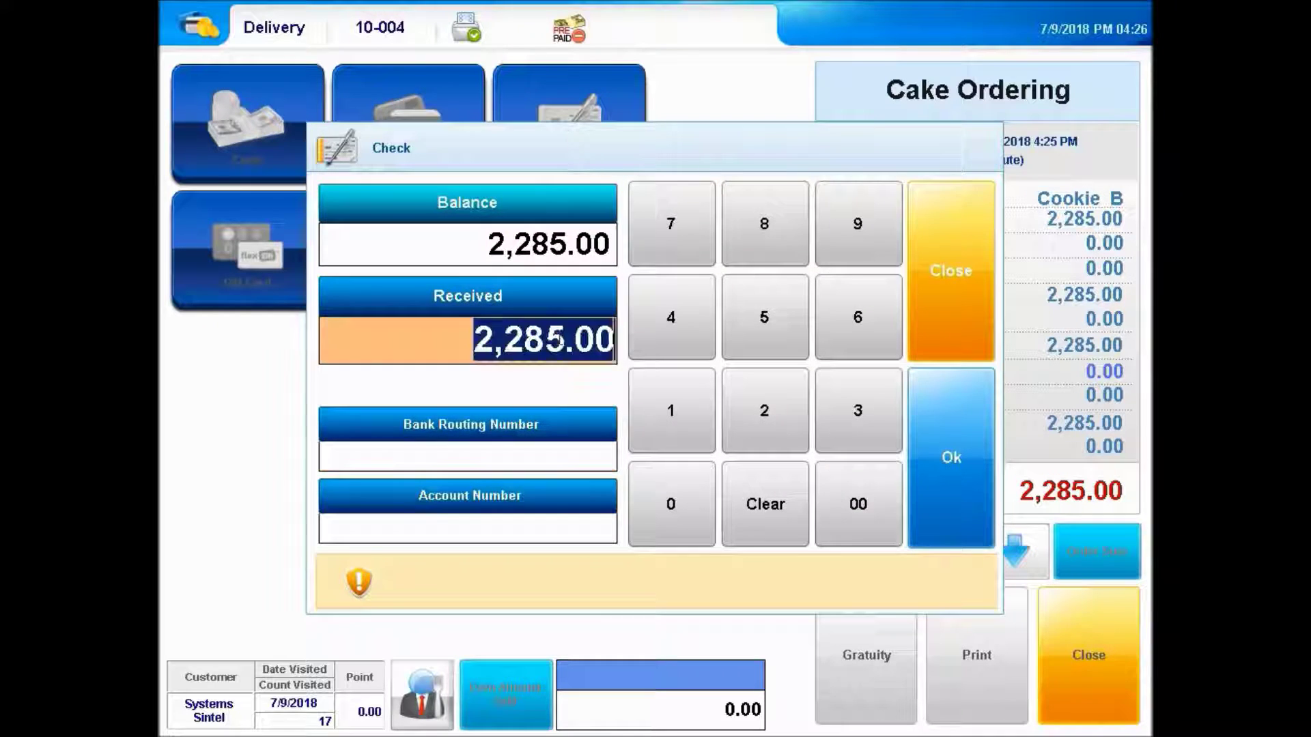
pyautogui.write('100000')
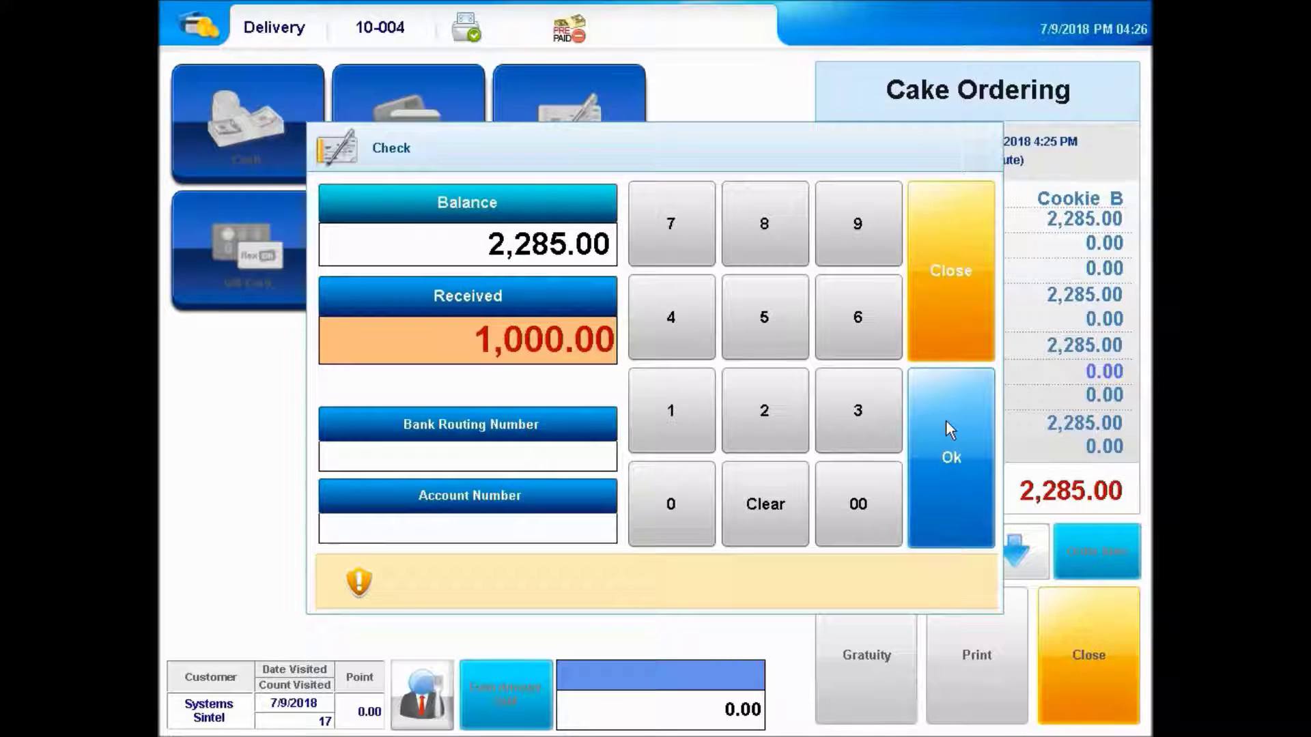
pyautogui.click(945, 419)
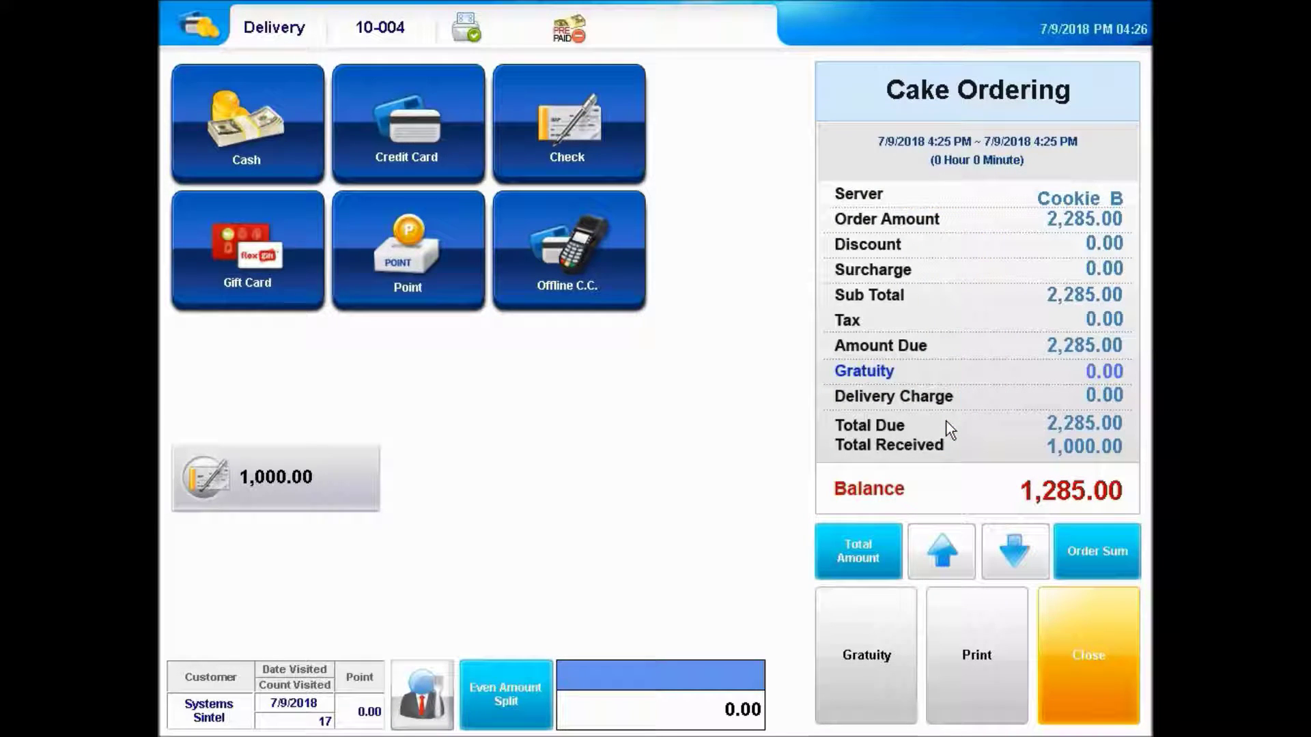
pyautogui.click(1100, 664)
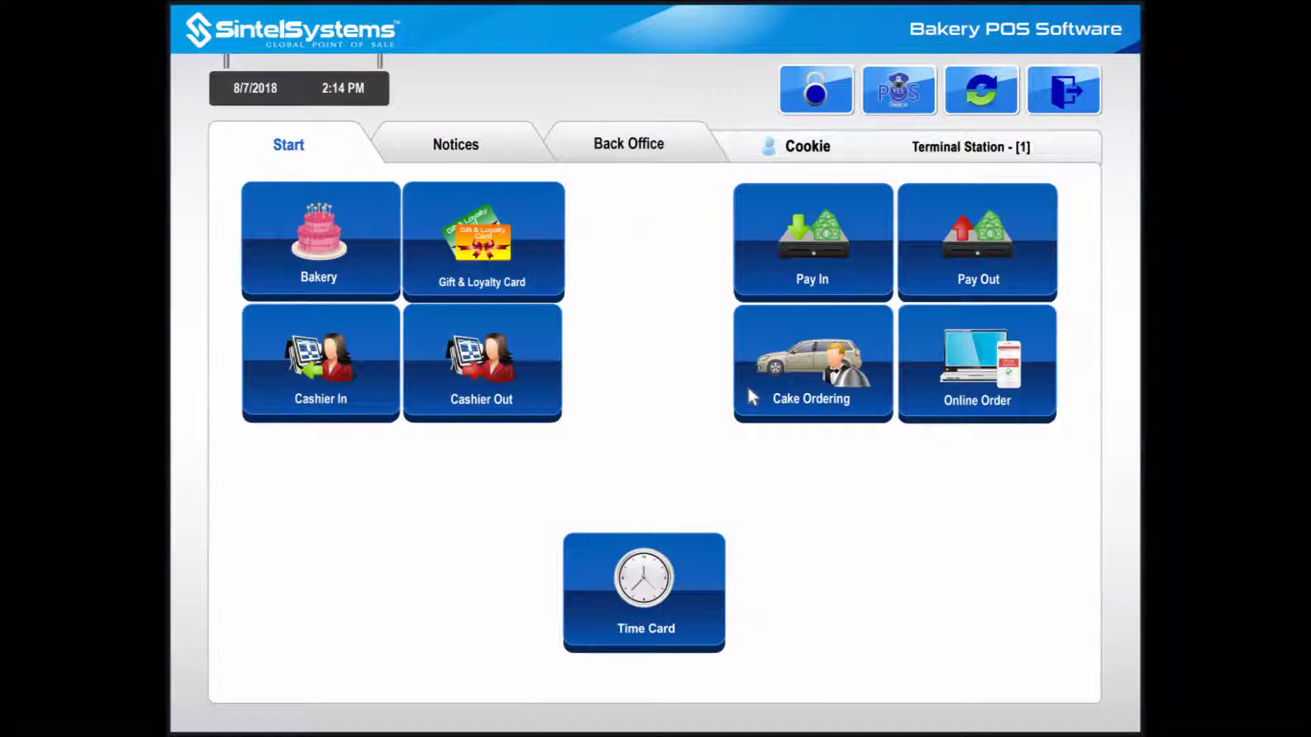
# - Open Cake Ordering with the log-in code and show Tender actions for the 25th Anniversary order
pyautogui.click(748, 391)
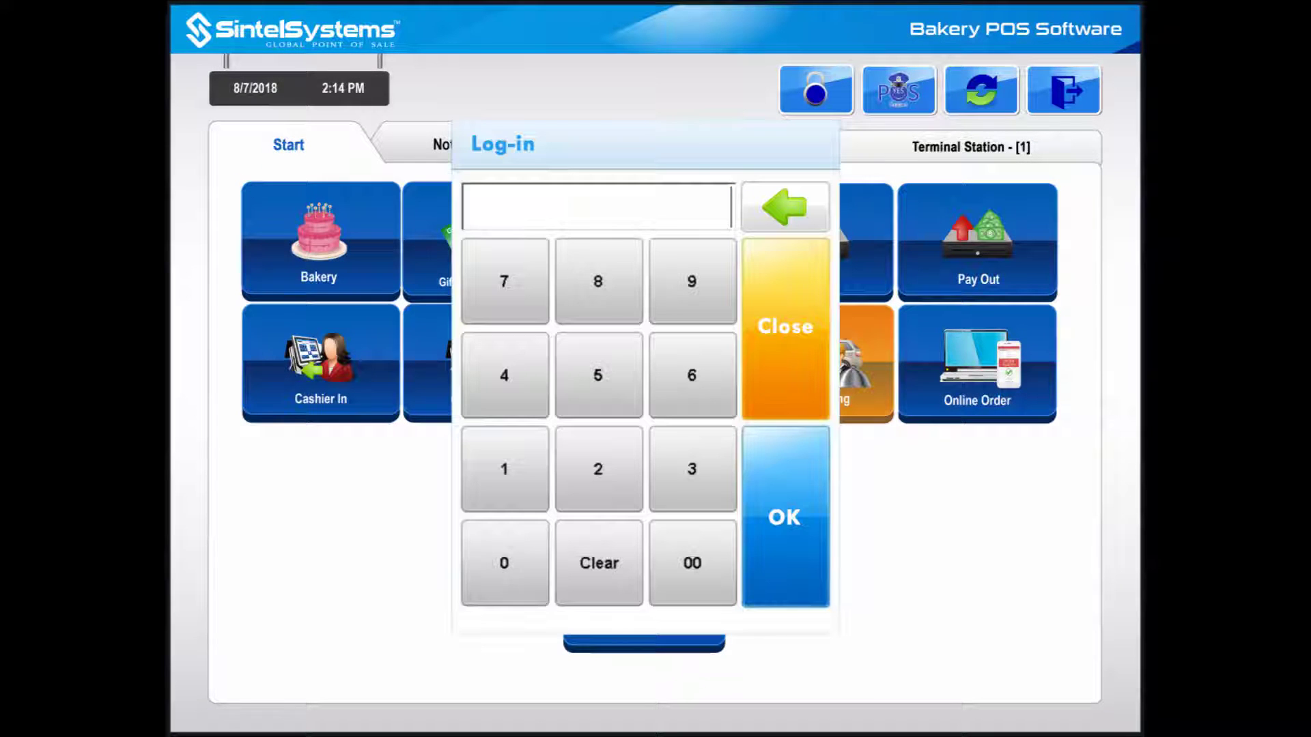
pyautogui.write('1234')
pyautogui.press('Return')
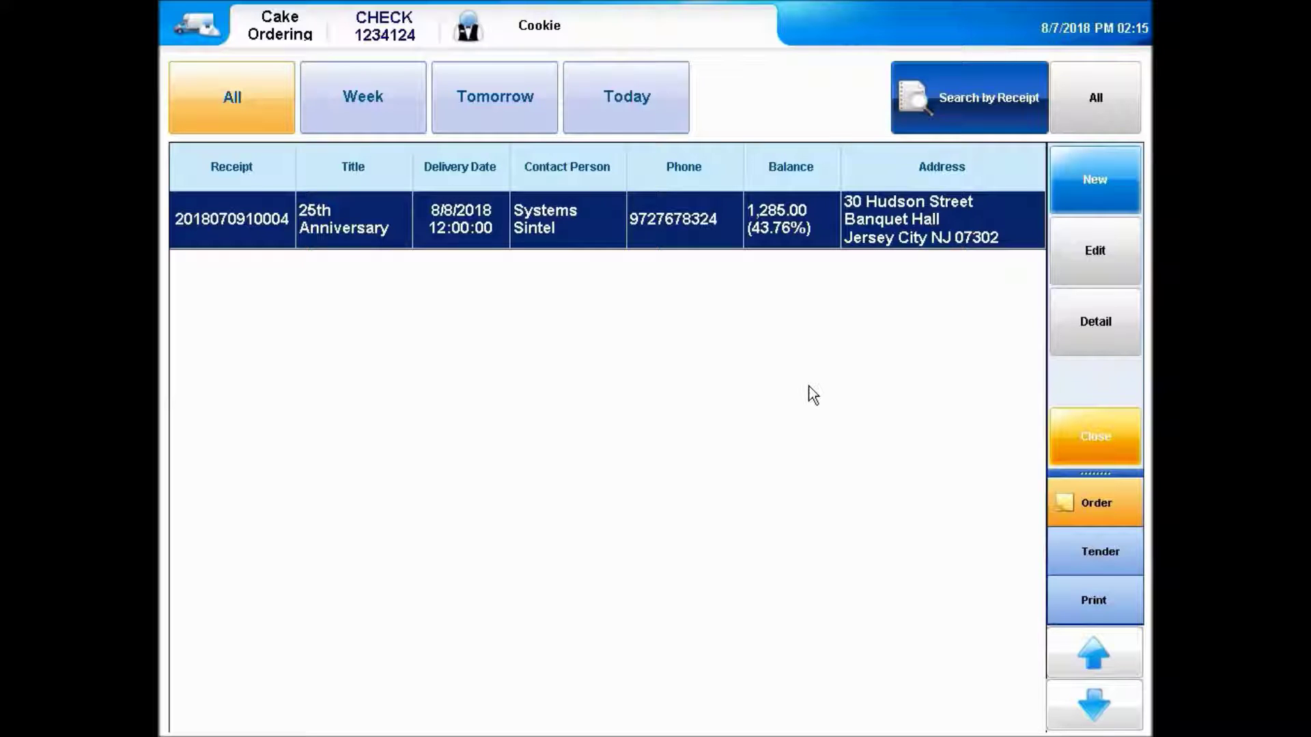
pyautogui.click(1097, 561)
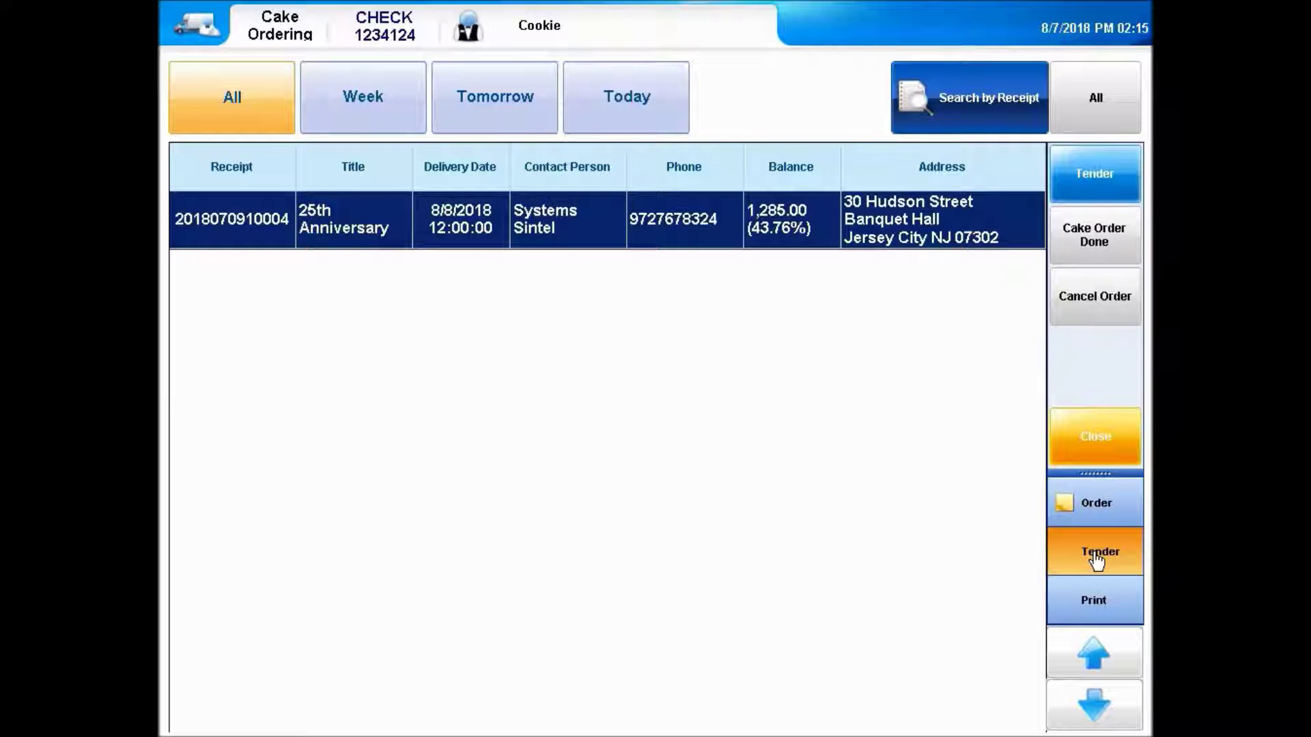
# - Pay the remaining 1,285.00 on the 25th Anniversary order by check, then close the list
pyautogui.click(1103, 170)
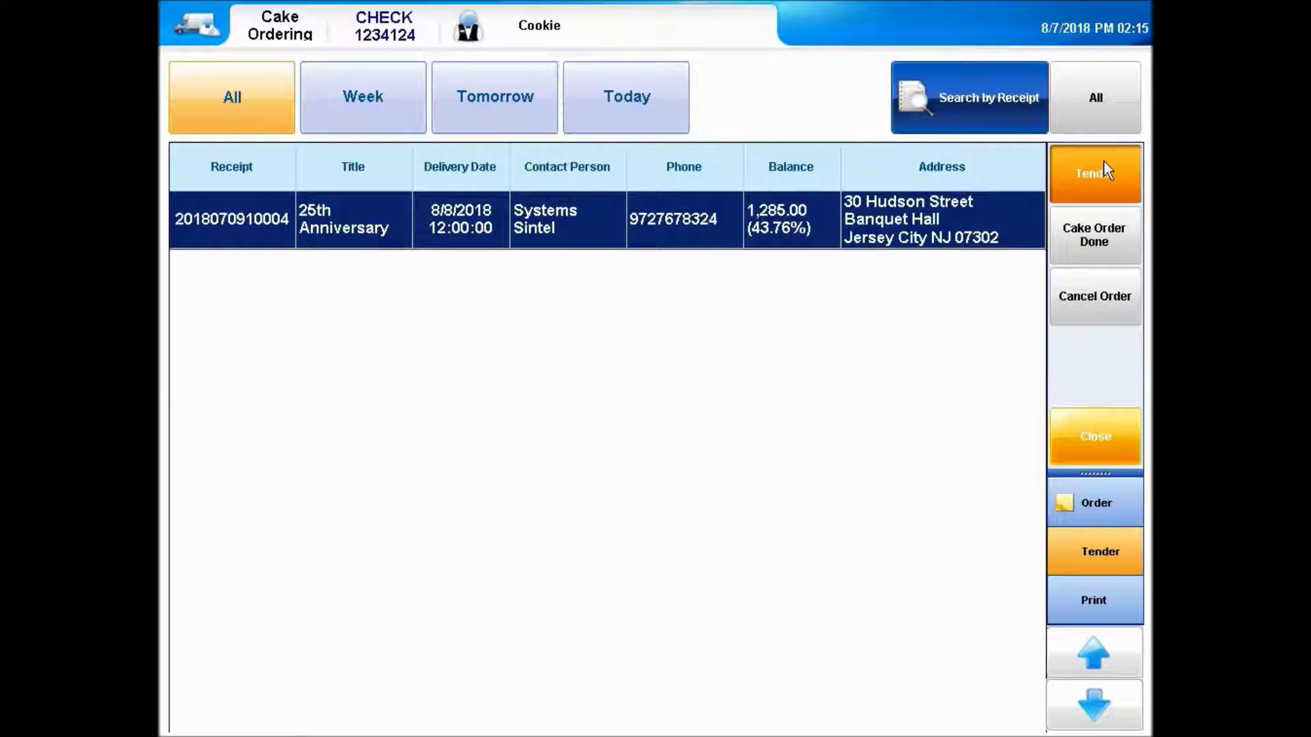
pyautogui.write('1234')
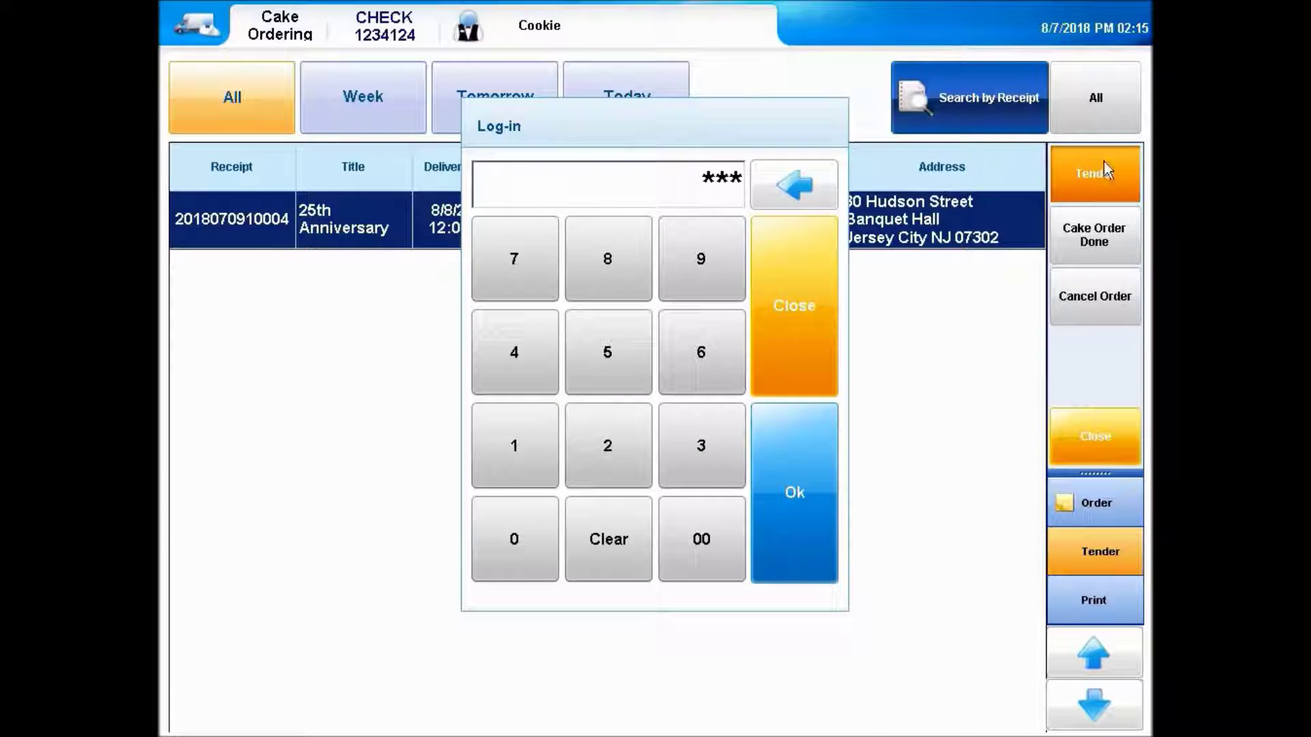
pyautogui.press('Return')
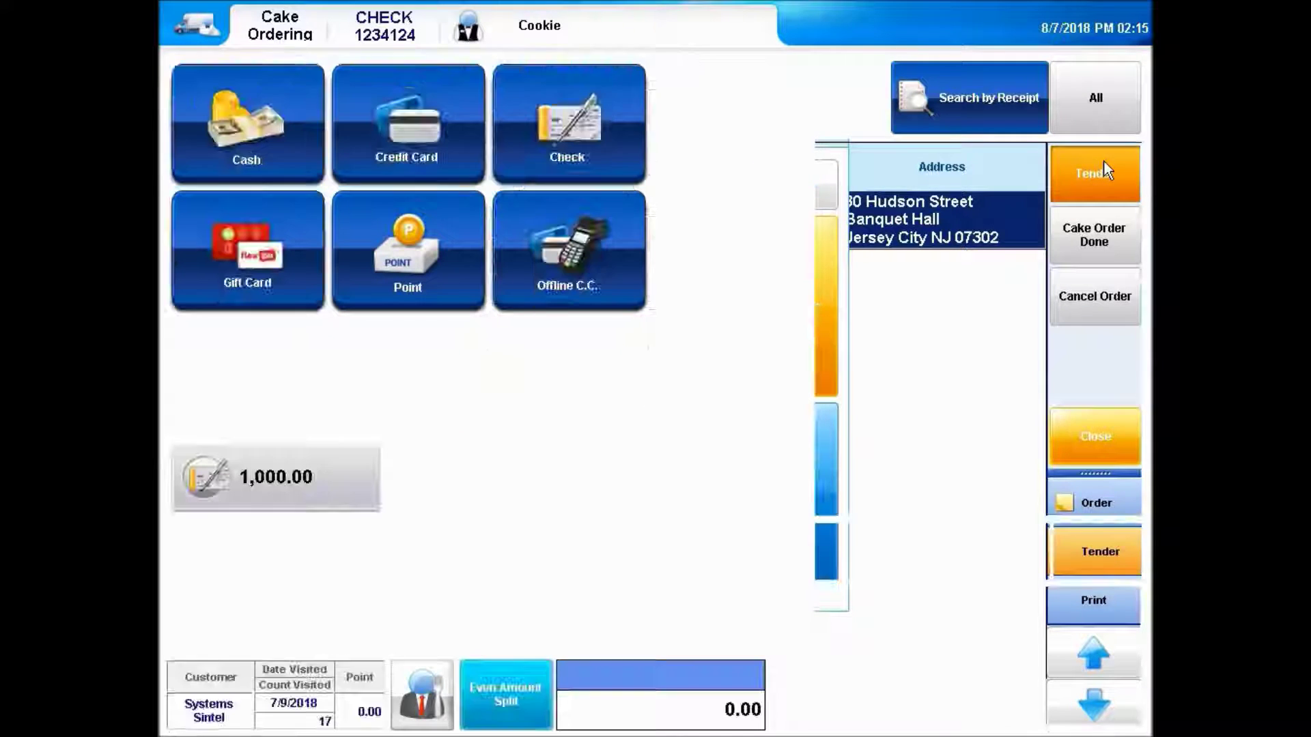
pyautogui.click(568, 135)
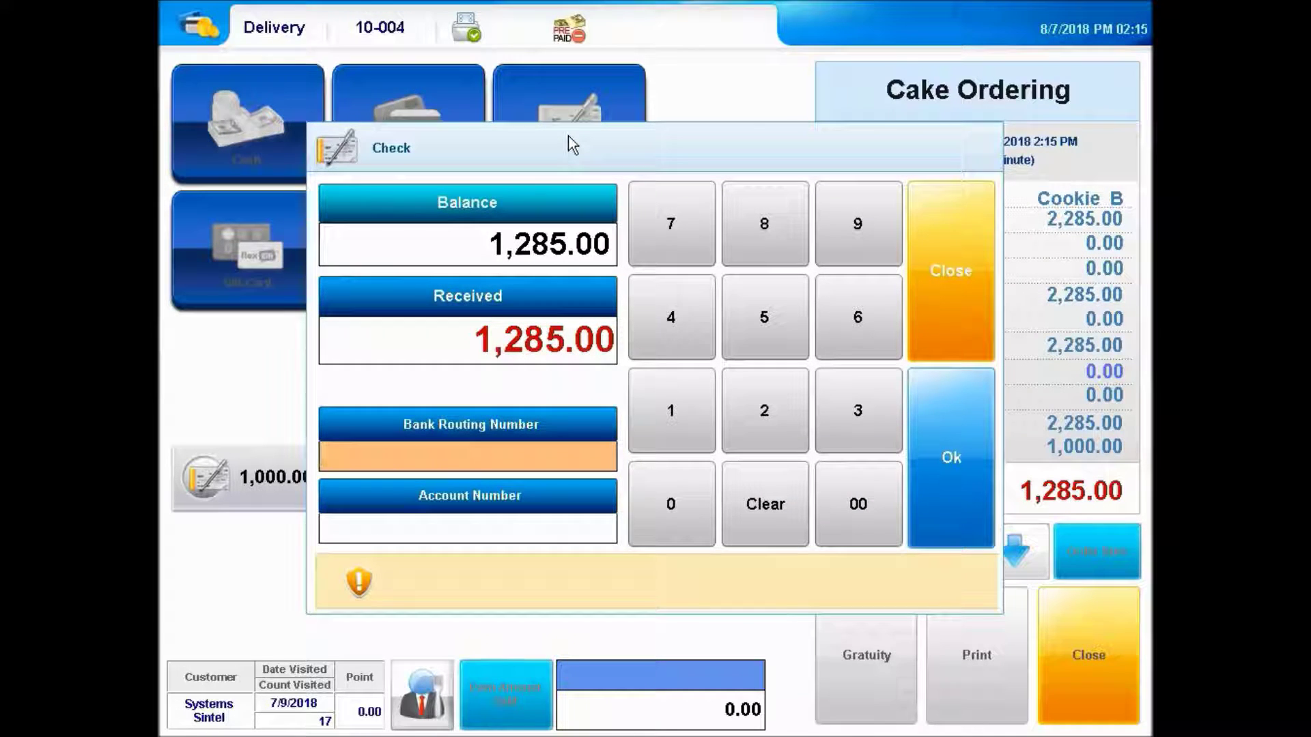
pyautogui.click(960, 476)
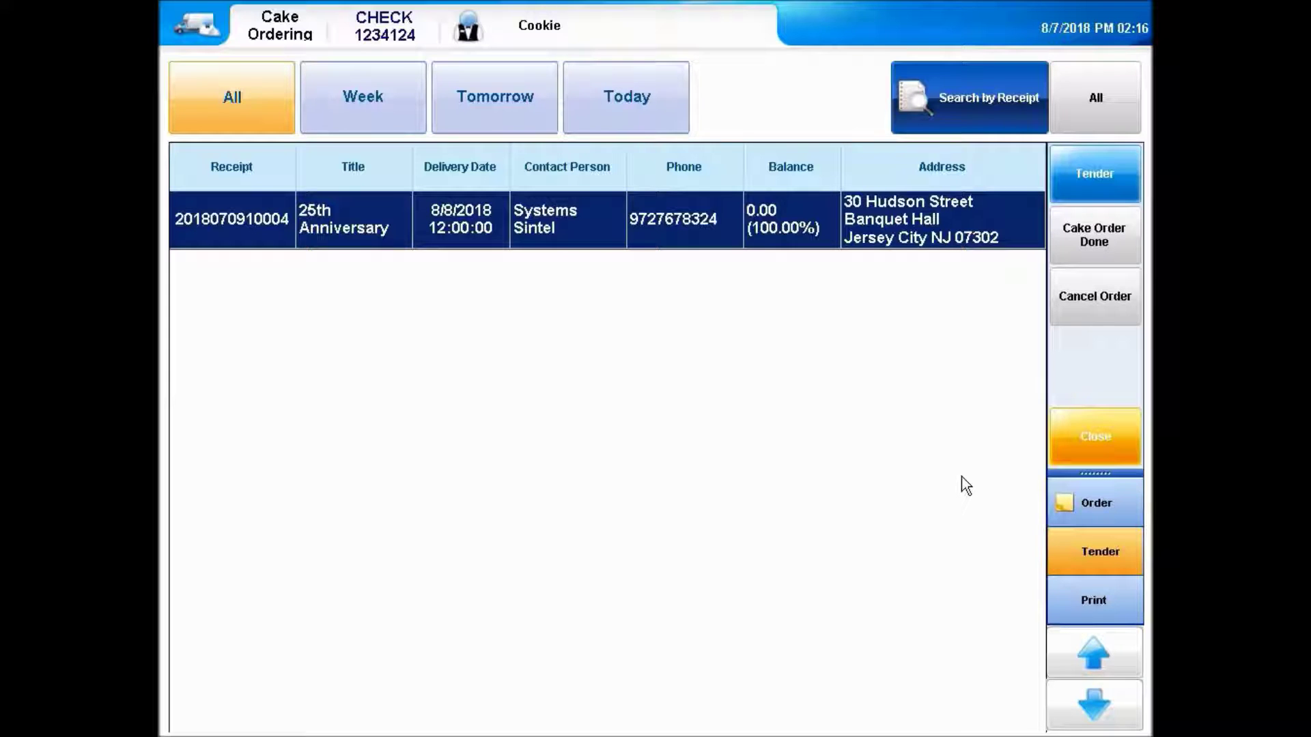
pyautogui.click(1085, 442)
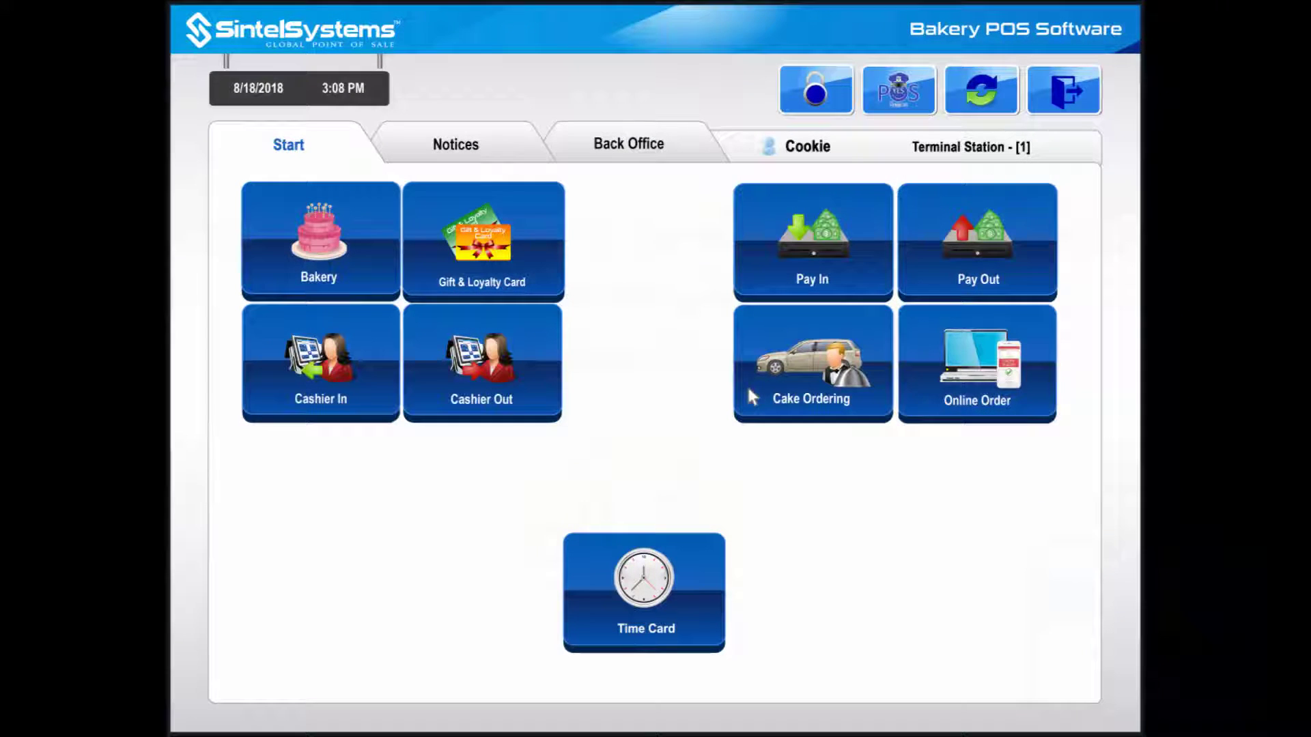
# - Reopen Cake Ordering with the log-in code and show the Tender actions
pyautogui.click(749, 392)
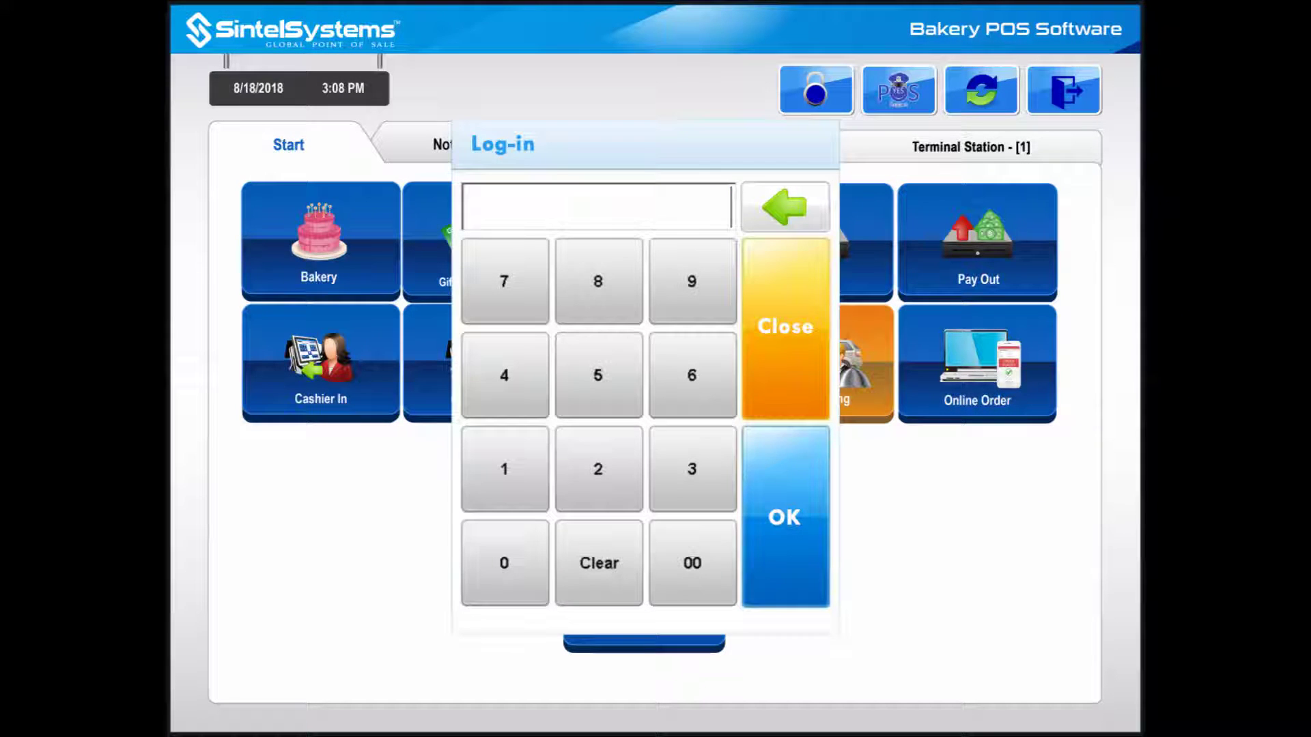
pyautogui.write('1234')
pyautogui.press('Return')
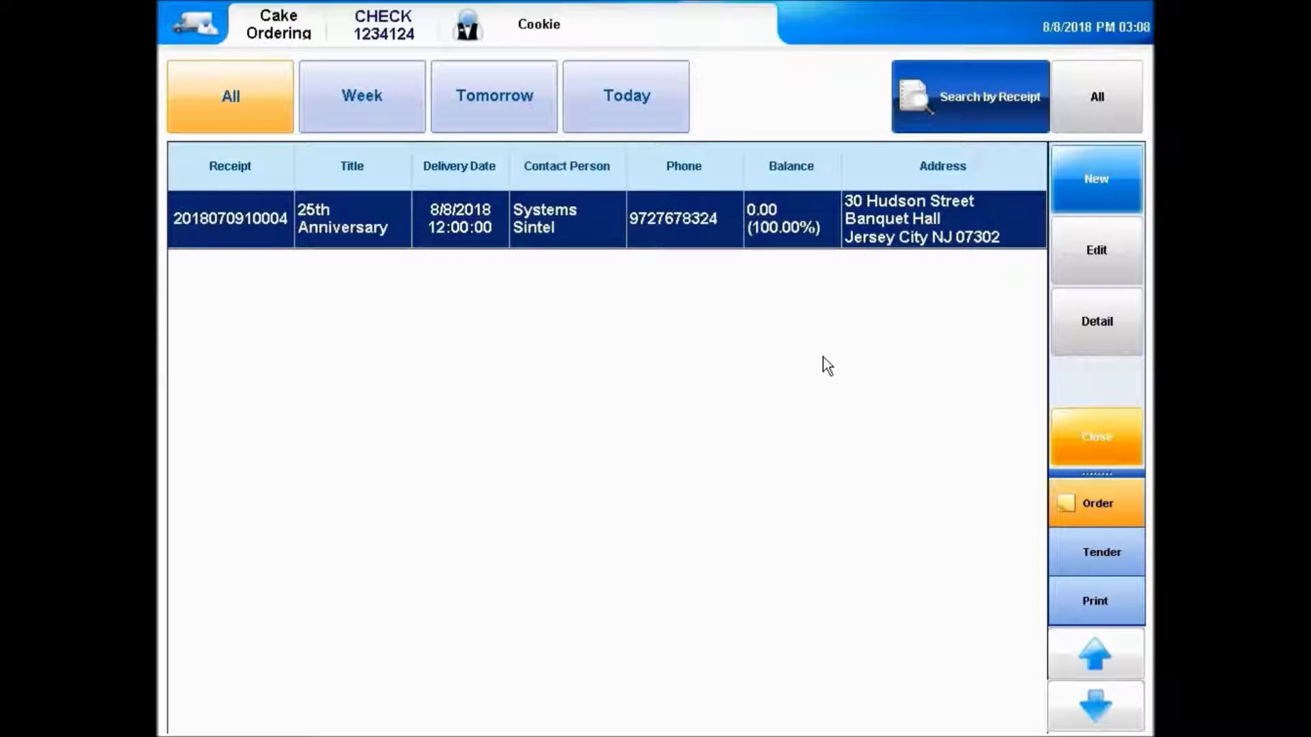
pyautogui.click(1104, 553)
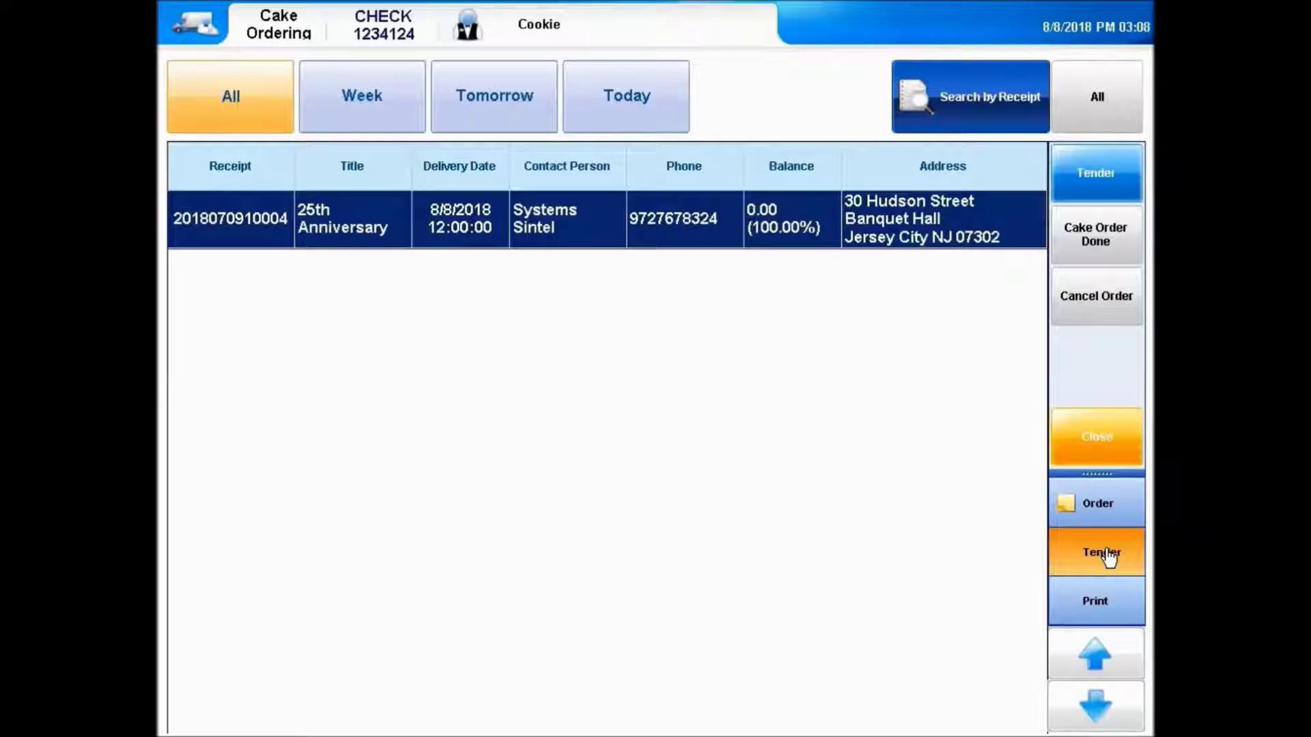
# - Mark the paid 25th Anniversary cake order as done and confirm it
pyautogui.click(1104, 225)
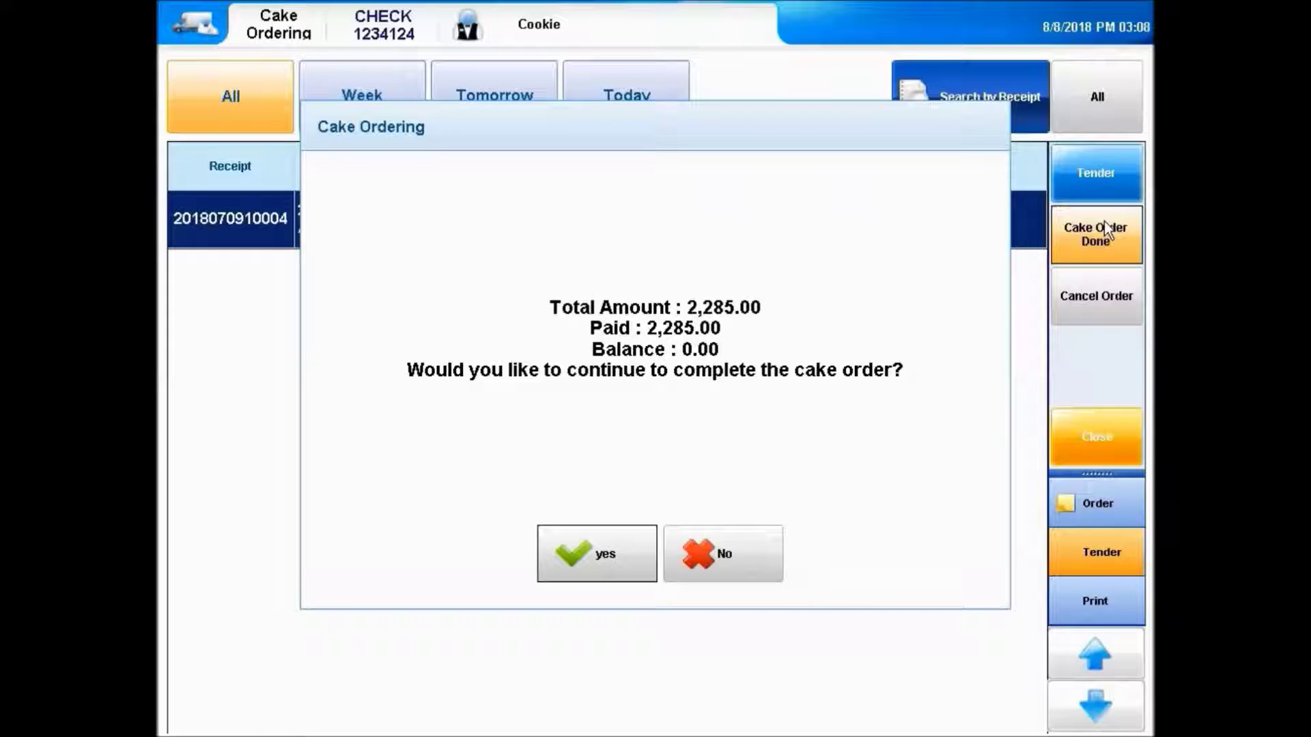
pyautogui.click(586, 555)
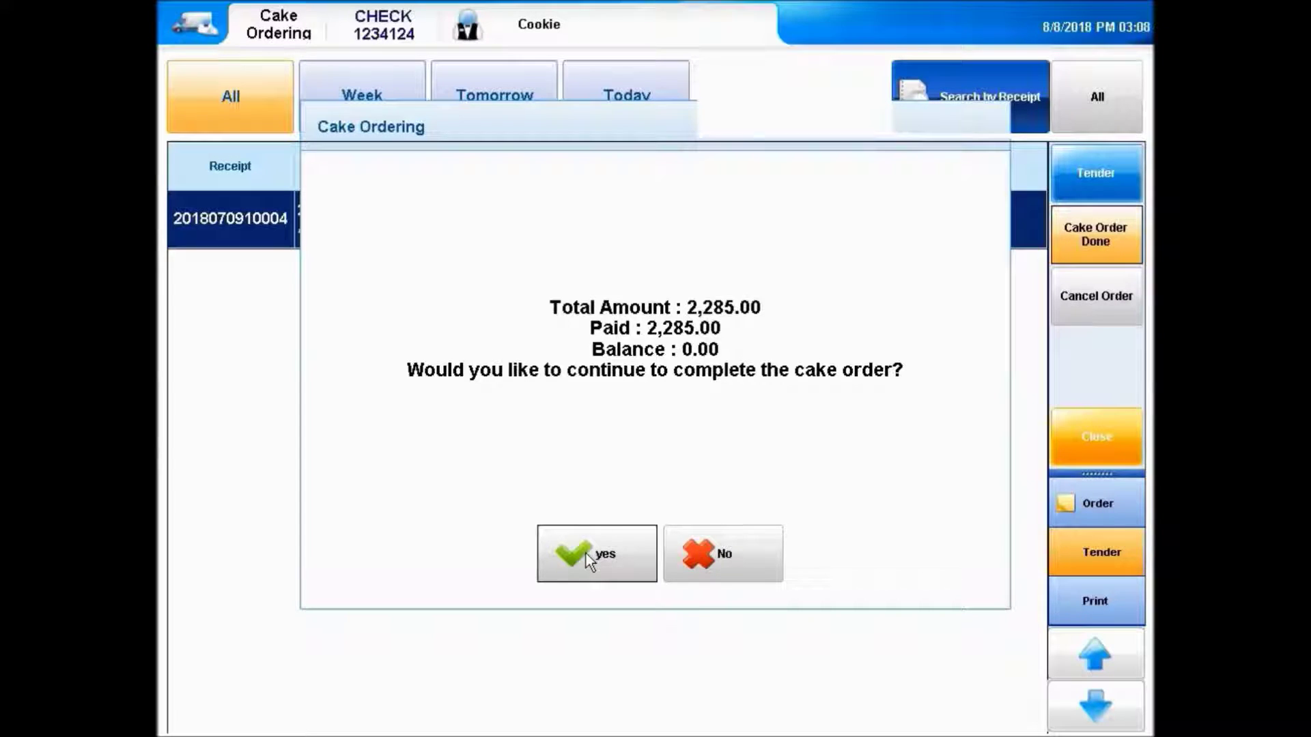
pyautogui.click(586, 554)
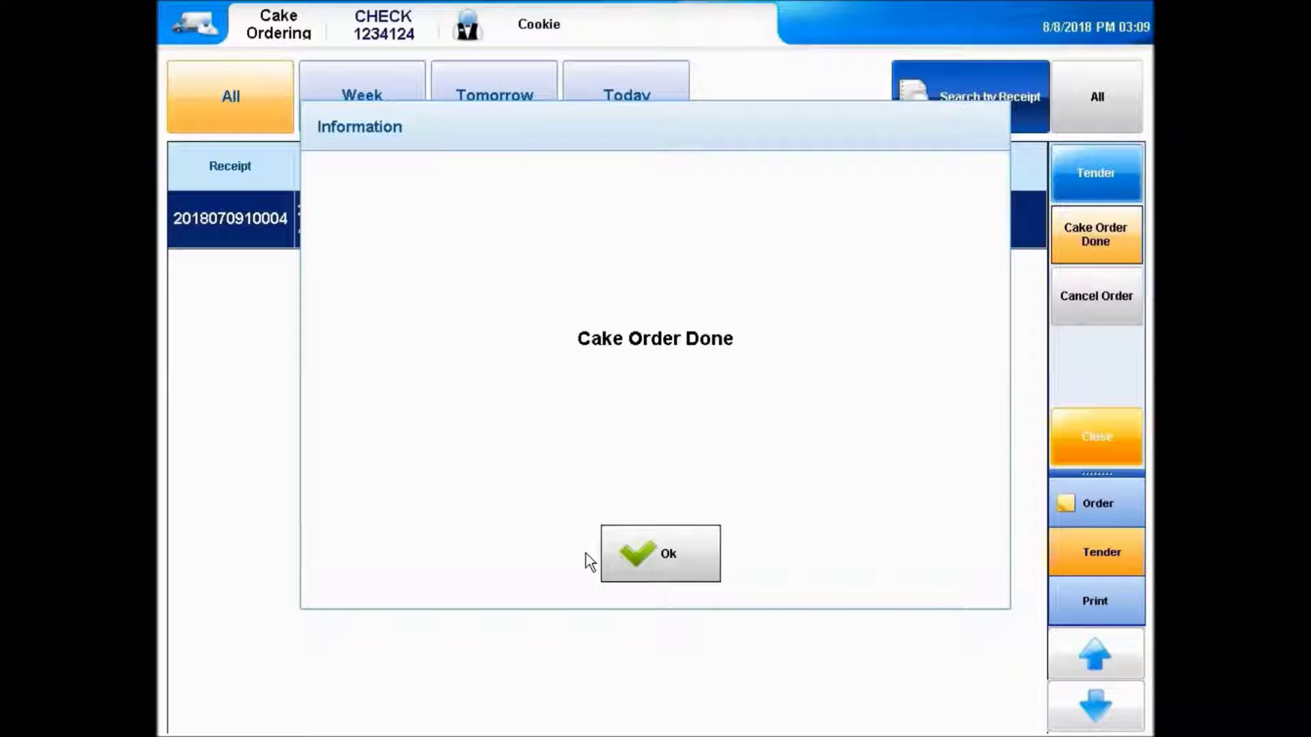
pyautogui.click(661, 535)
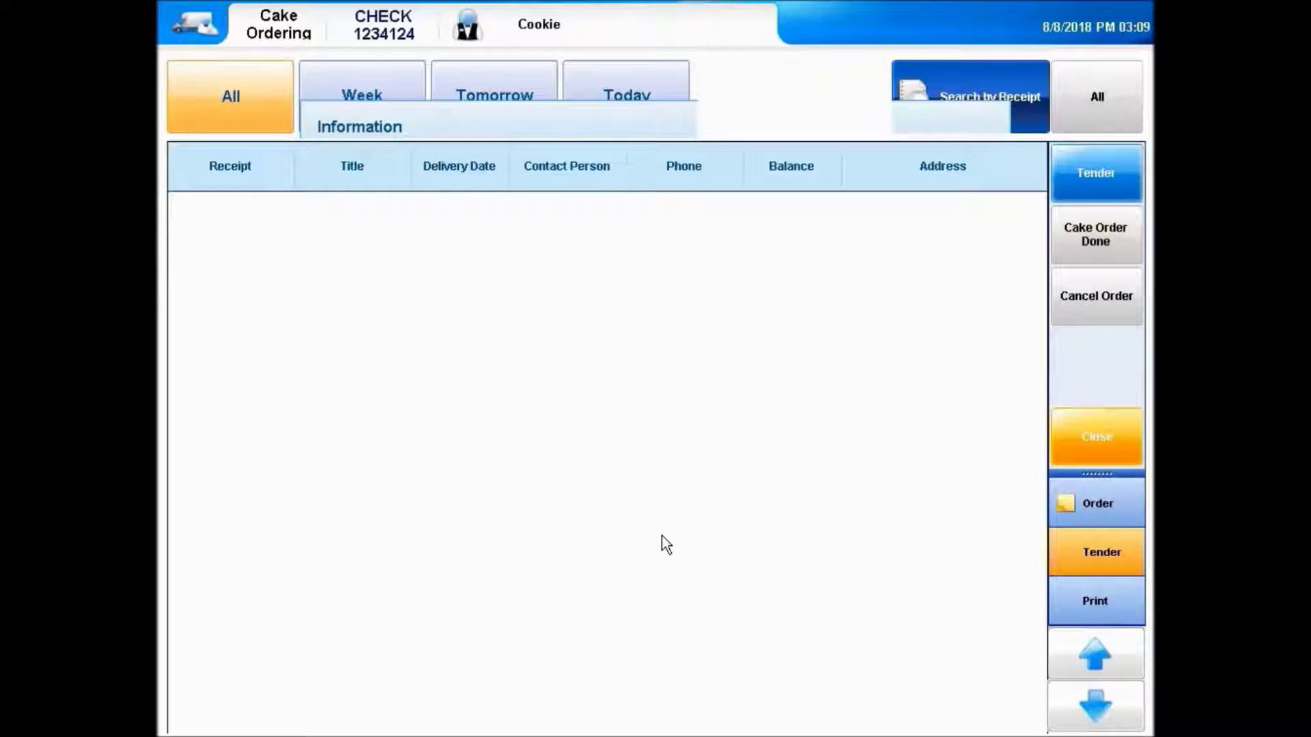